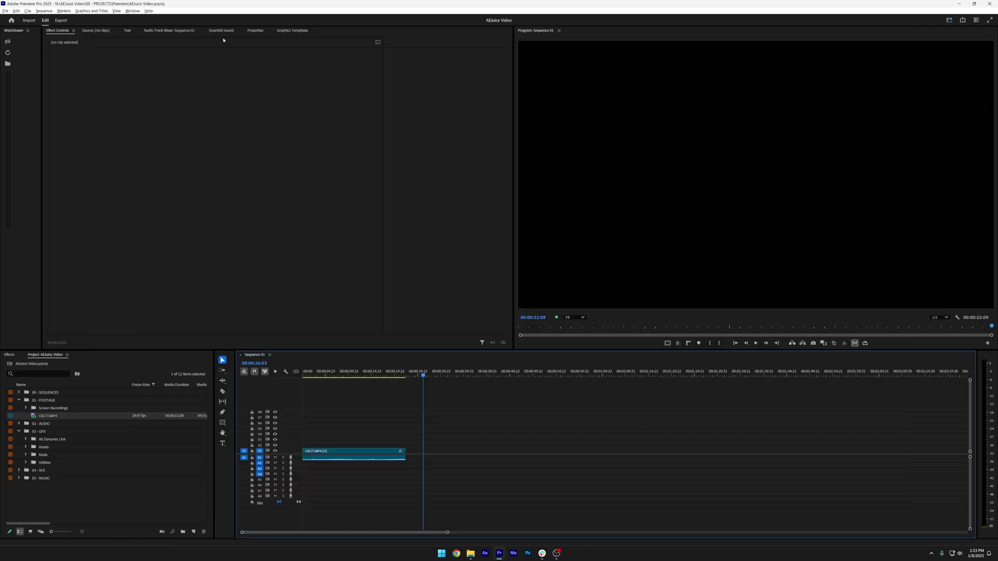
Step: Import Ink 06.mp4 from AEJuice's Ink Pack and select the project's _AEJuice folder
click(132, 11)
mouse_move(147, 34)
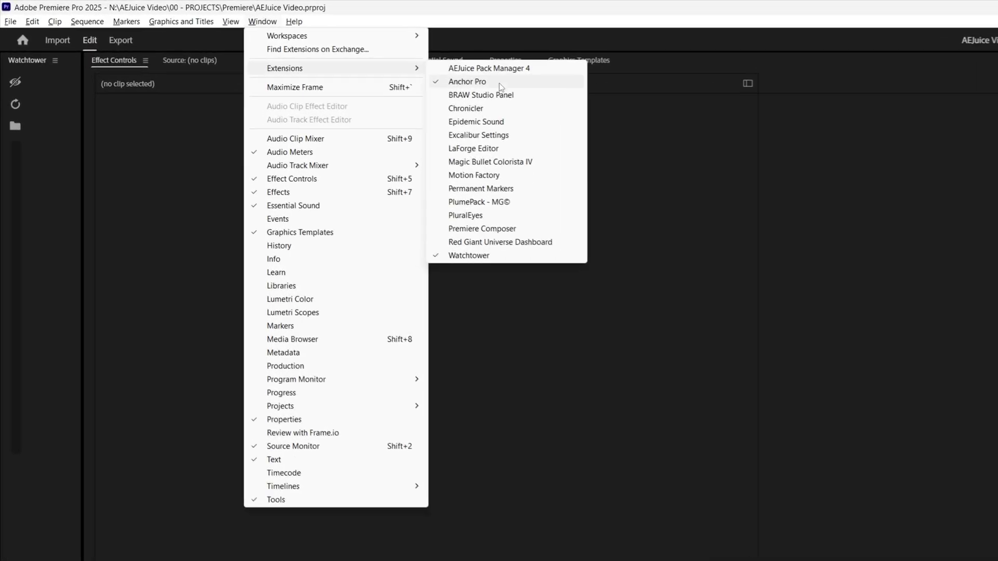
click(515, 68)
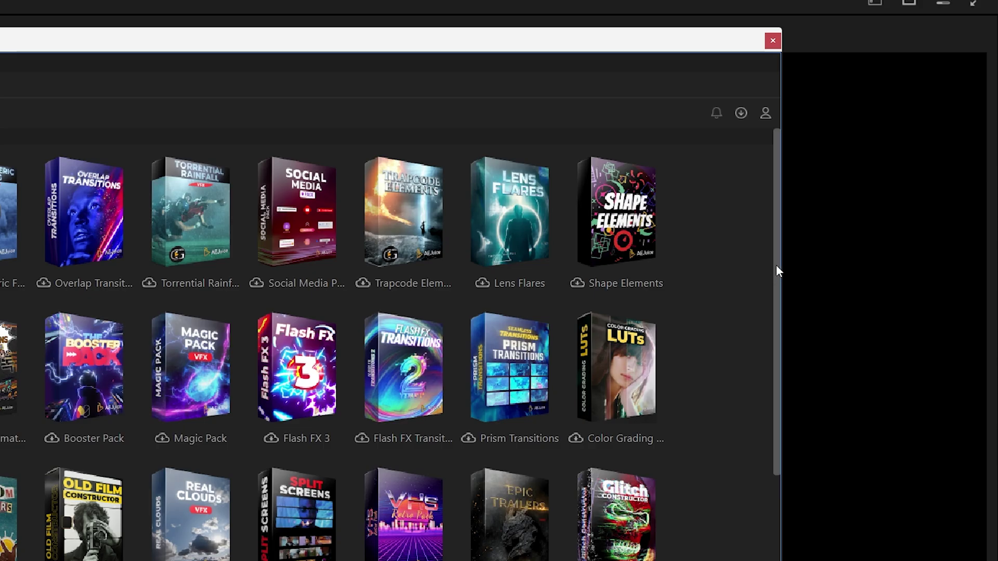
drag(776, 271, 915, 181)
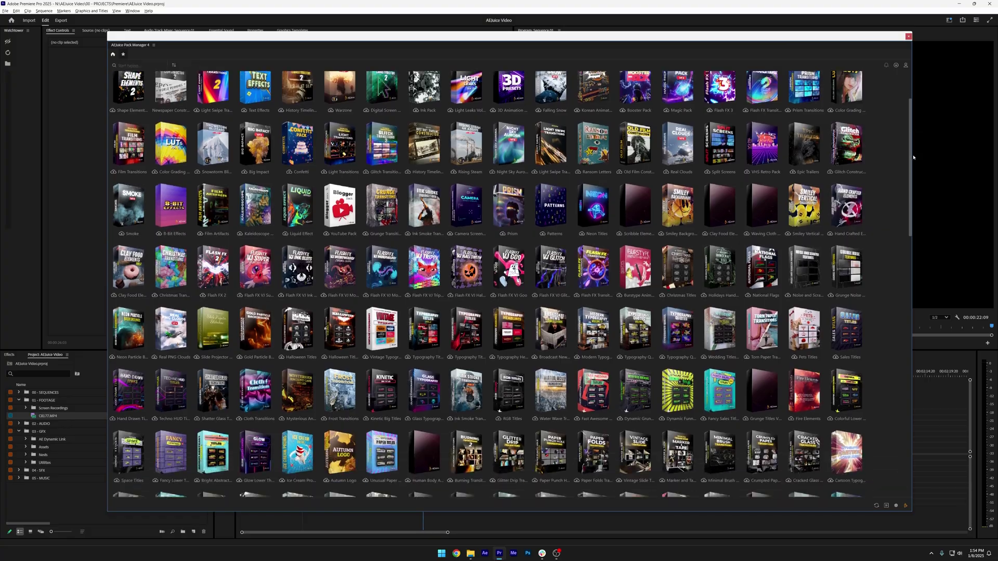
scroll(403, 234, up, 3)
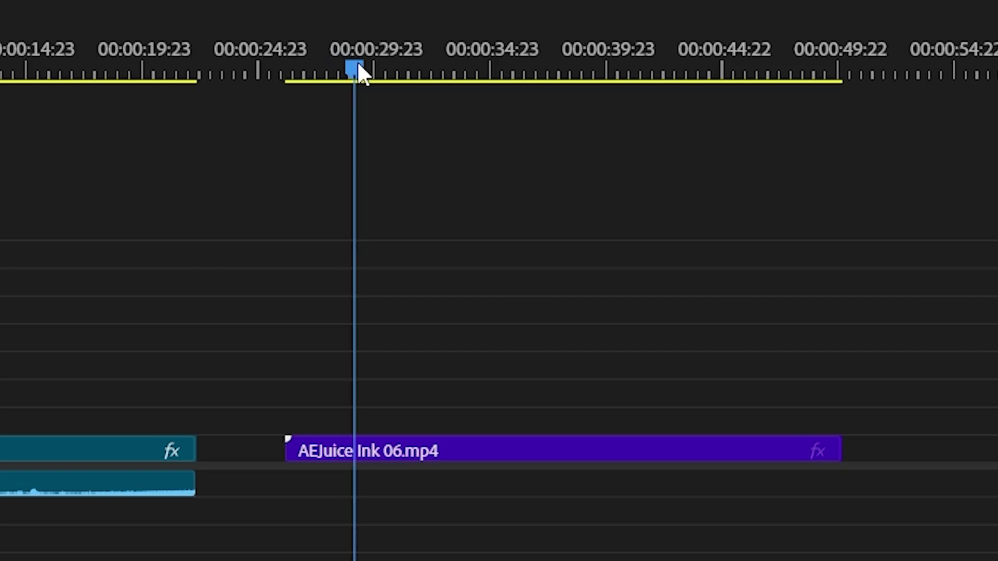
drag(357, 70, 393, 71)
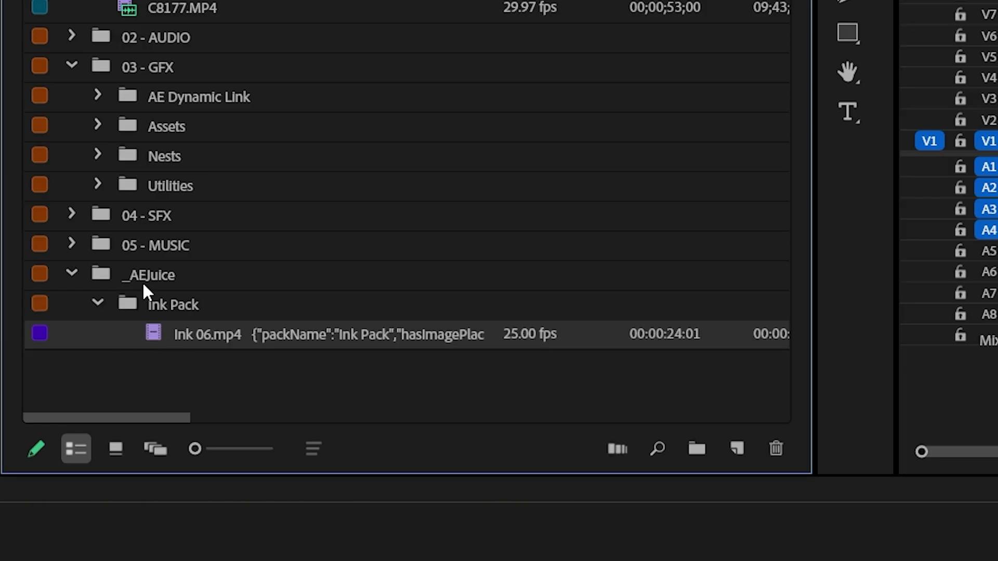
click(187, 279)
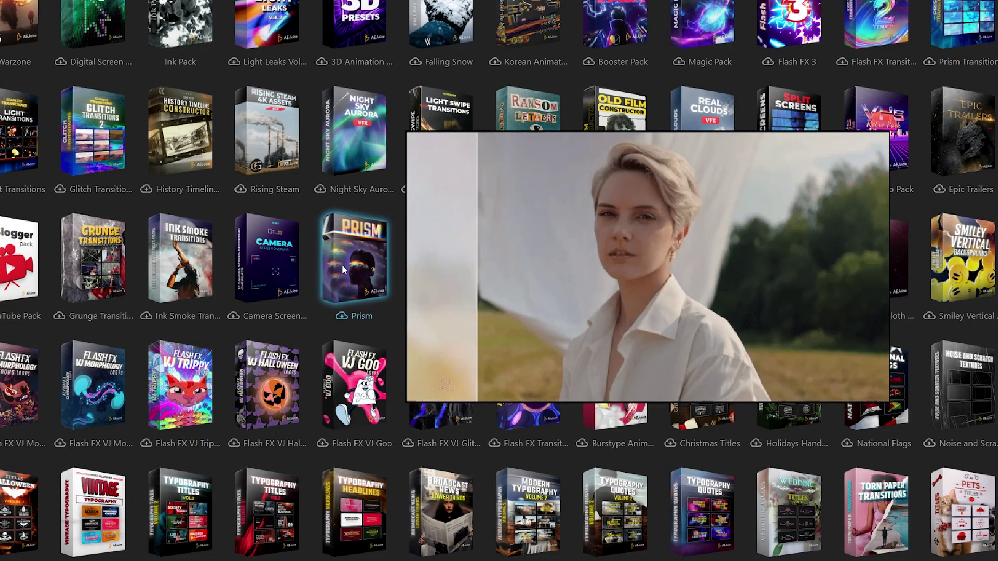
Step: Download the AEJuice Prism pack and import a Kaleidoscope Prism preset at the playhead
click(361, 265)
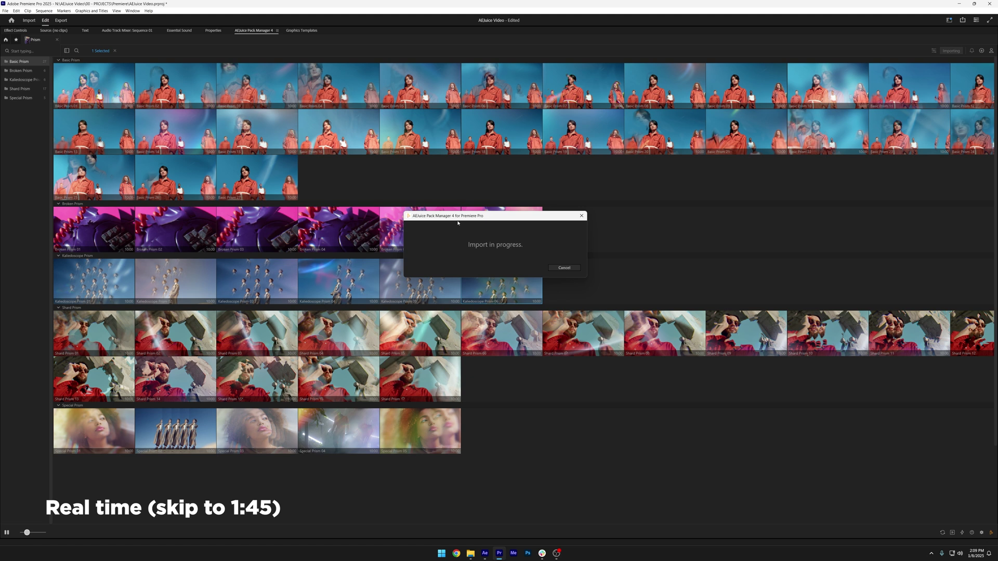
Step: Drag the Kaleidoscope Prism clip earlier on the timeline and open its Image Placeholder menu
key(grave)
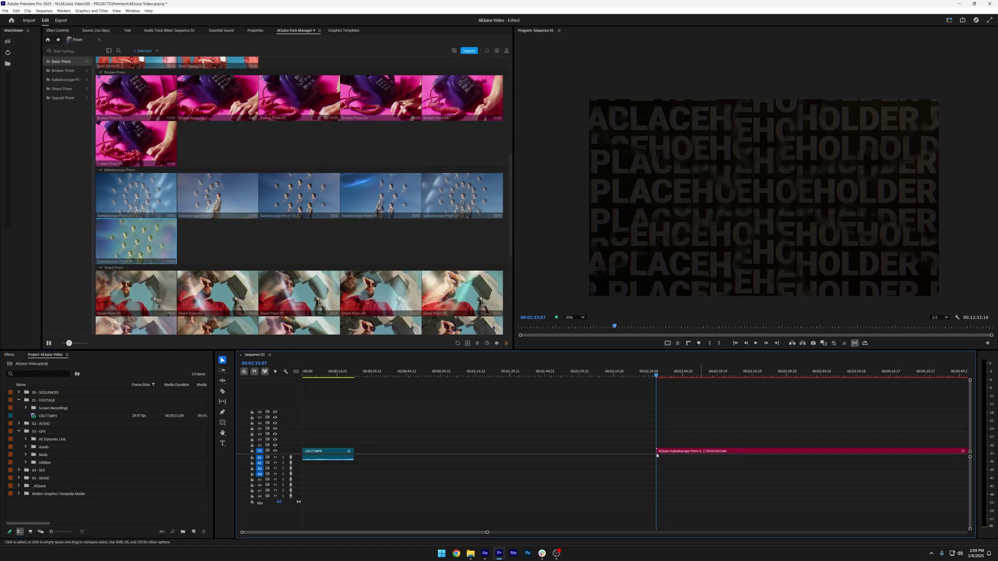
drag(657, 456, 486, 453)
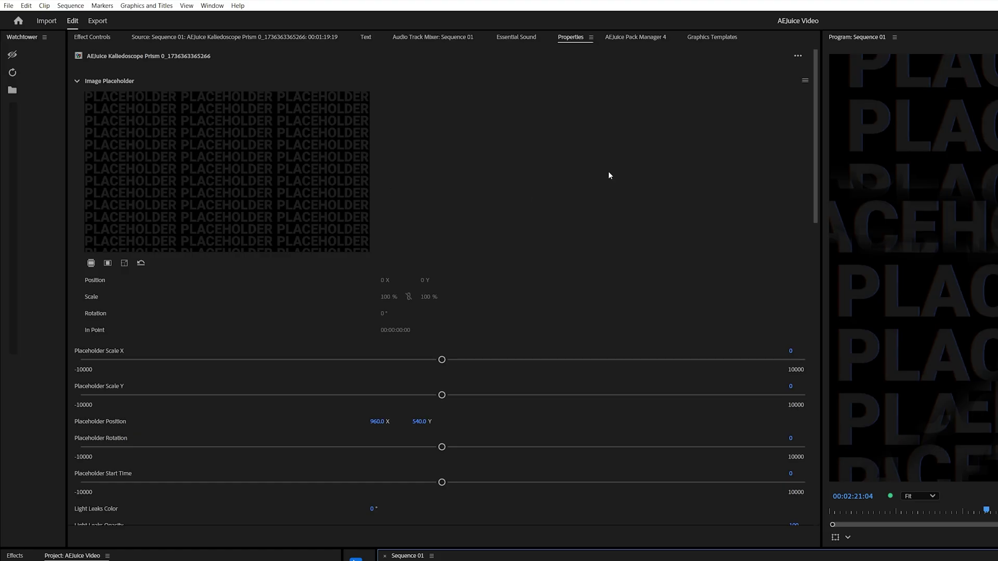
click(245, 151)
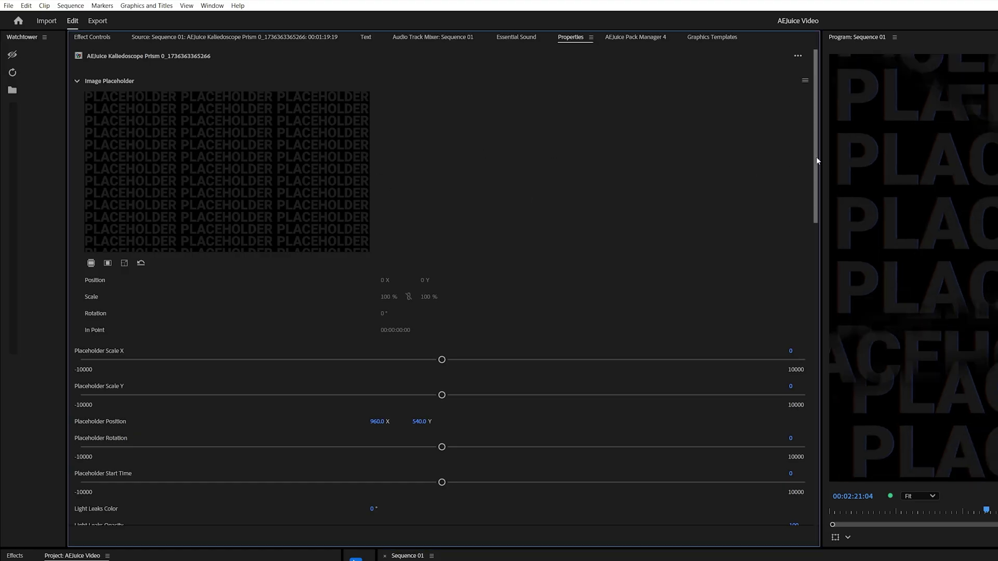
drag(817, 157, 817, 204)
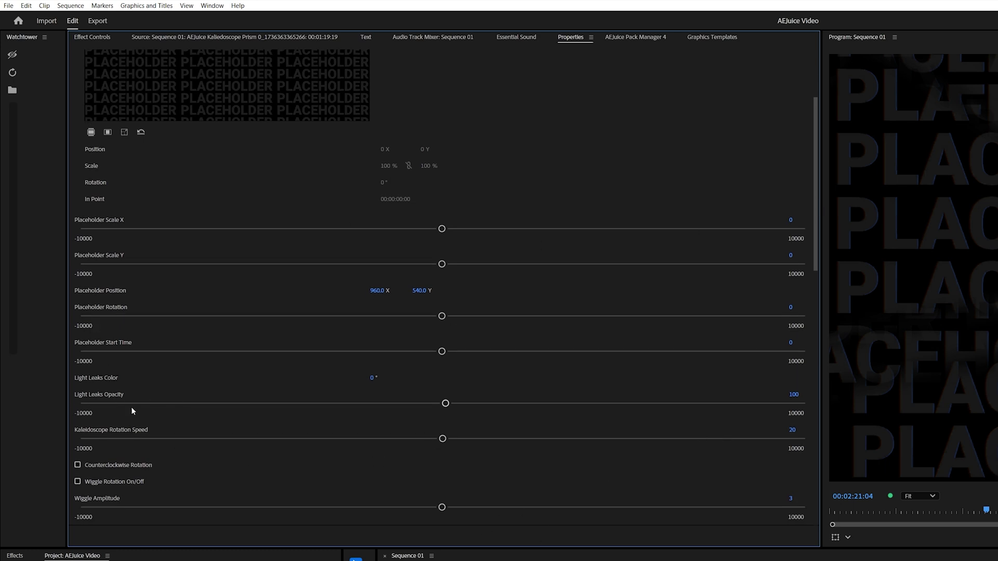
scroll(746, 108, up, 3)
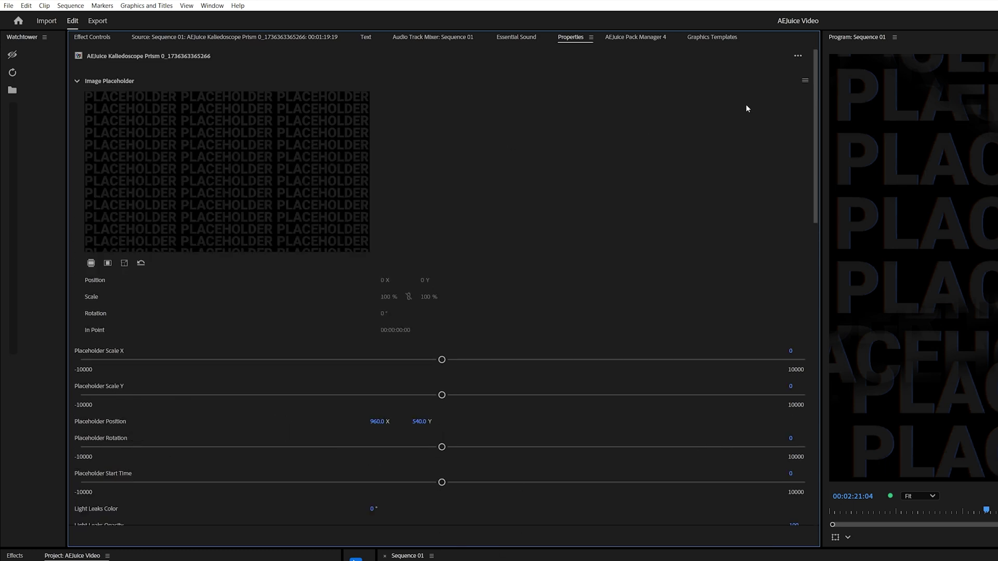
click(806, 81)
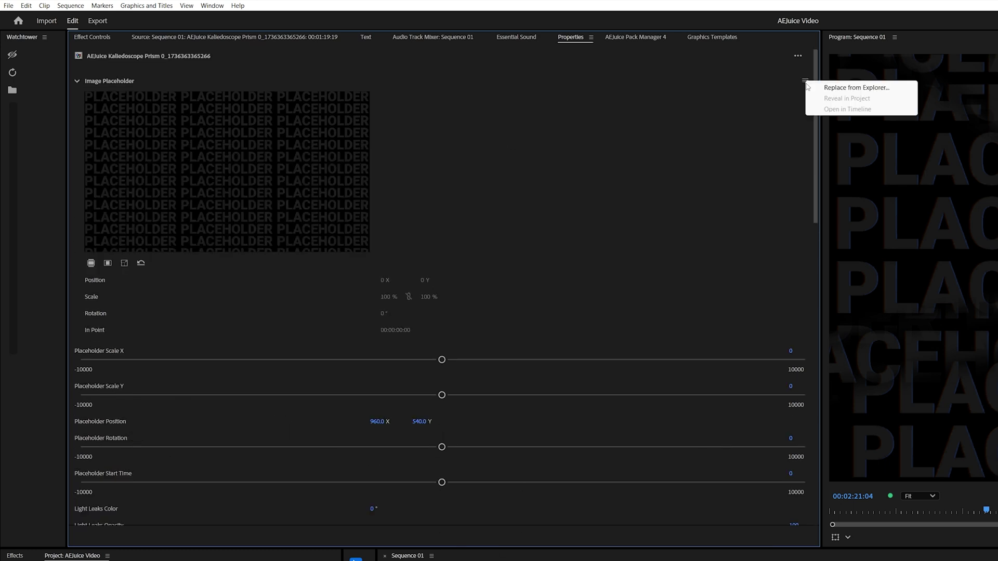
Step: Replace the prism's image placeholder with the night street clip from disk
click(870, 90)
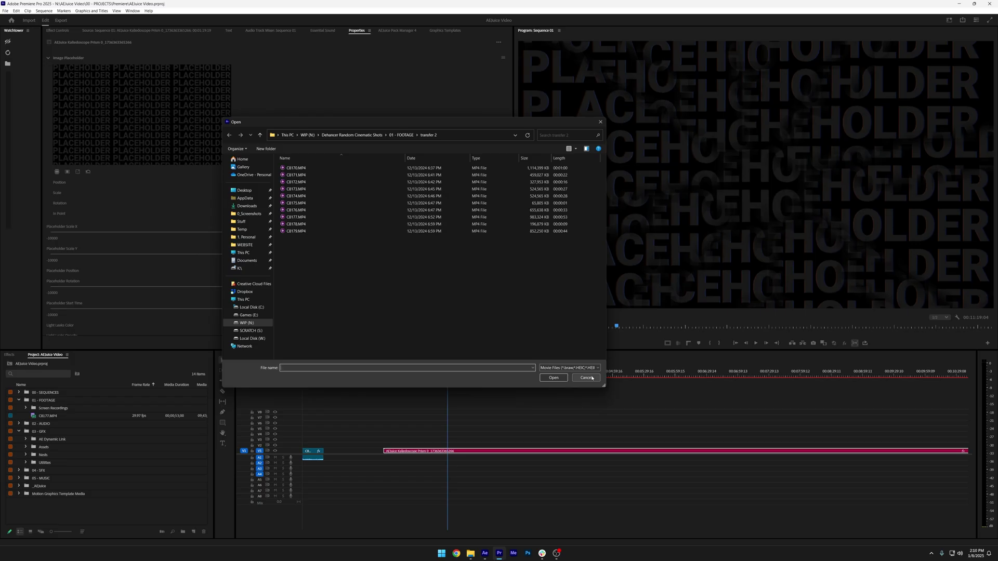
click(592, 379)
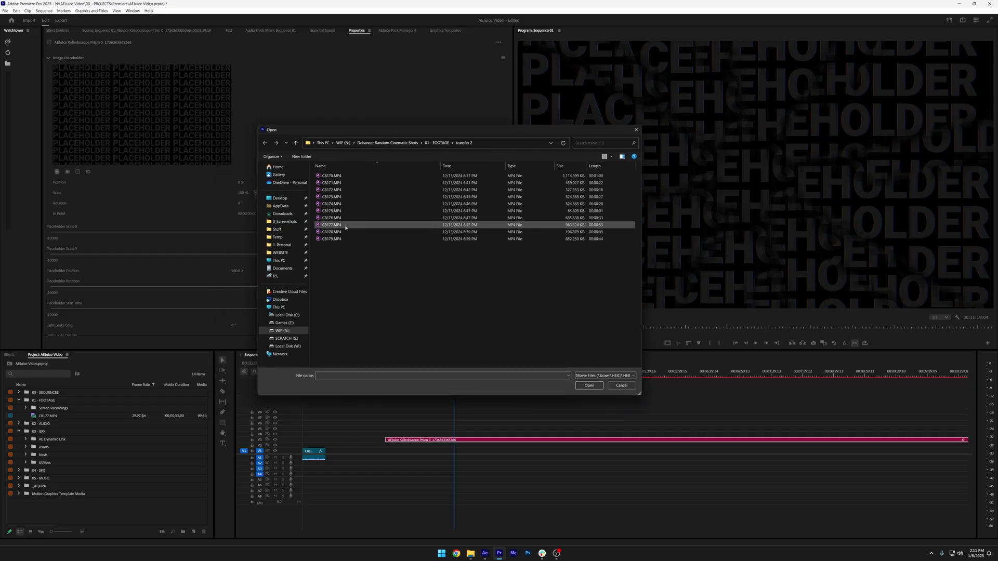
double_click(331, 224)
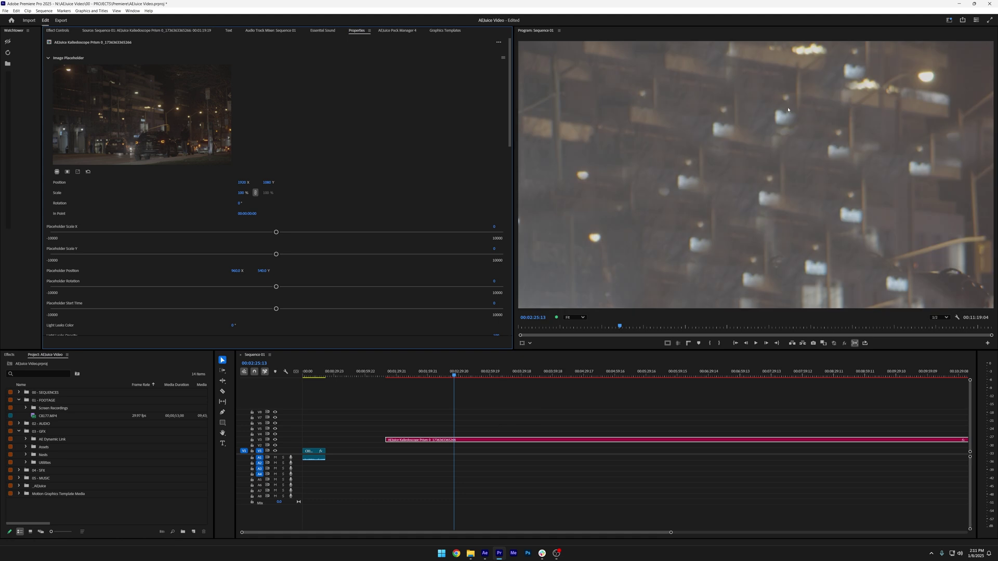
scroll(771, 177, down, 1)
Step: Zoom the program view to about 25% and scale the placeholder footage to 50%
click(577, 317)
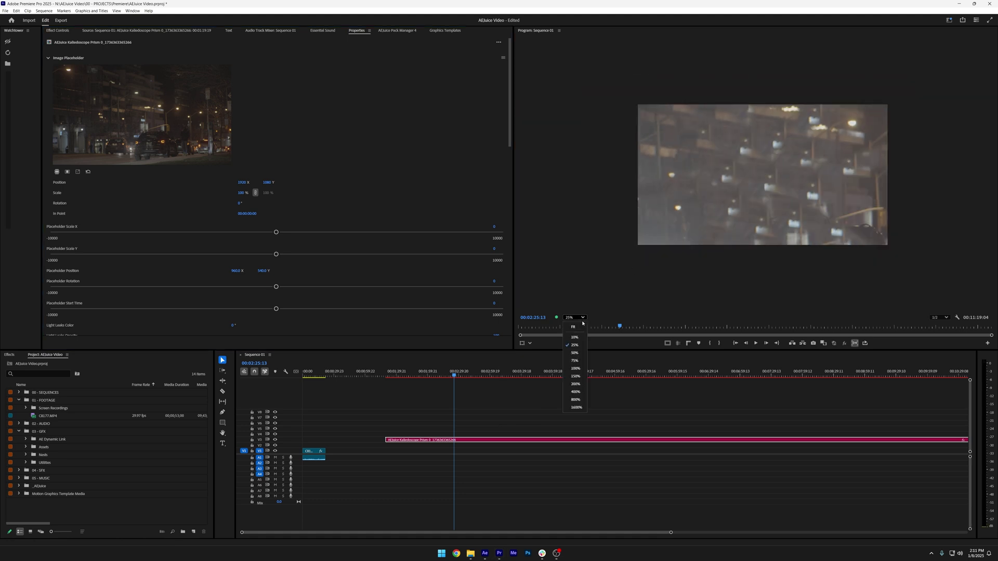
scroll(731, 185, down, 1)
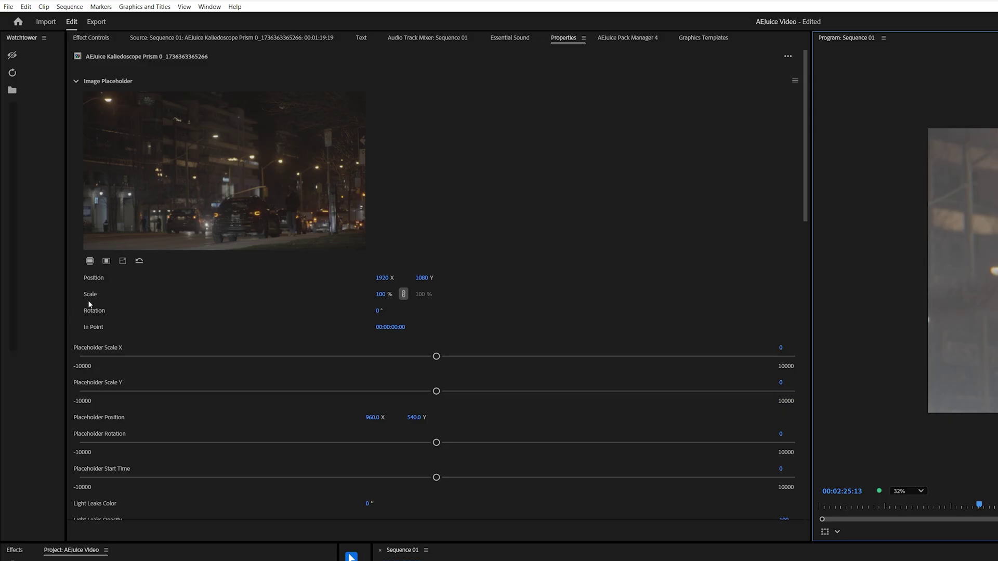
click(392, 294)
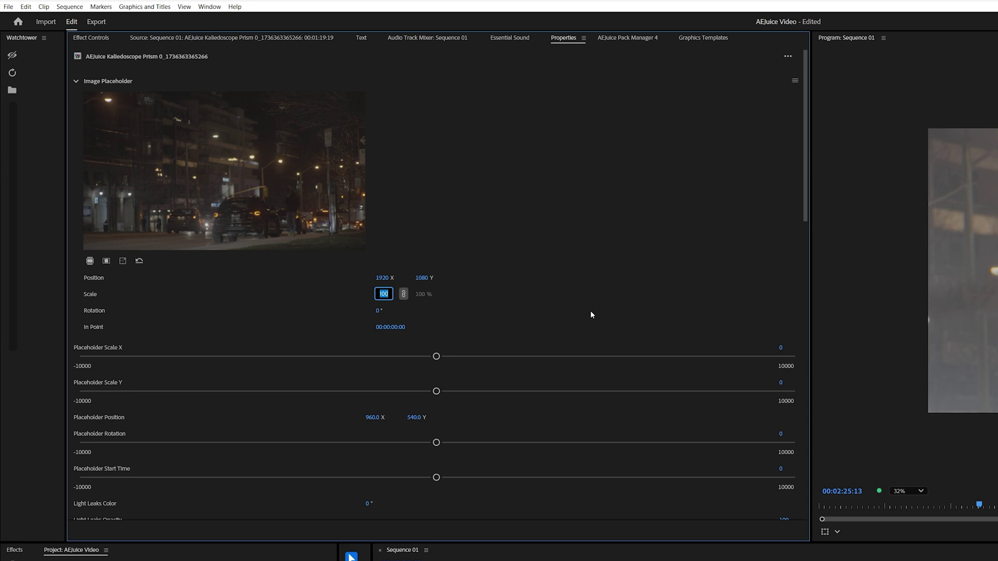
text(50)
key(Return)
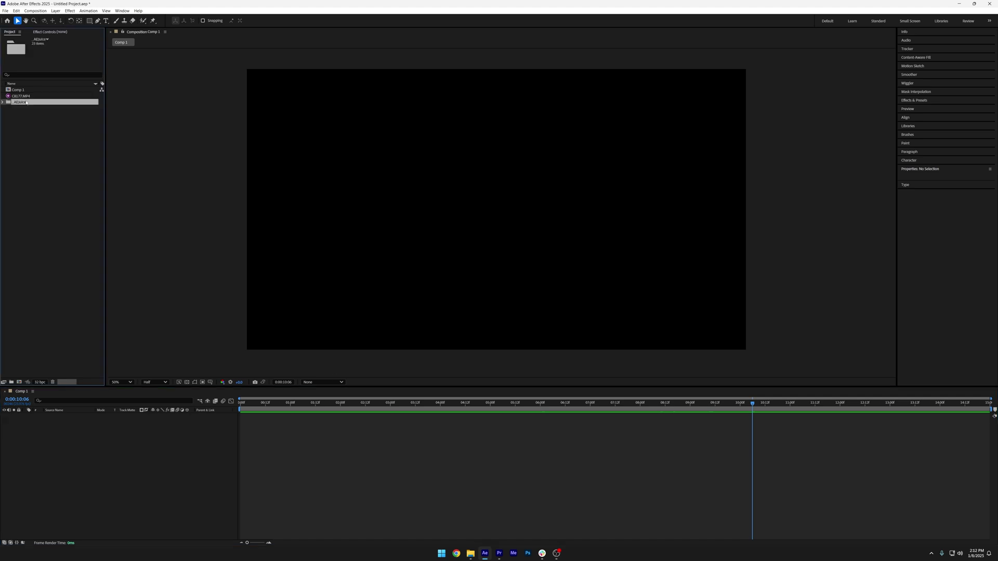
Step: Import a Prism preset into Comp 1 and add the night street footage beneath it
click(122, 10)
click(156, 23)
click(587, 204)
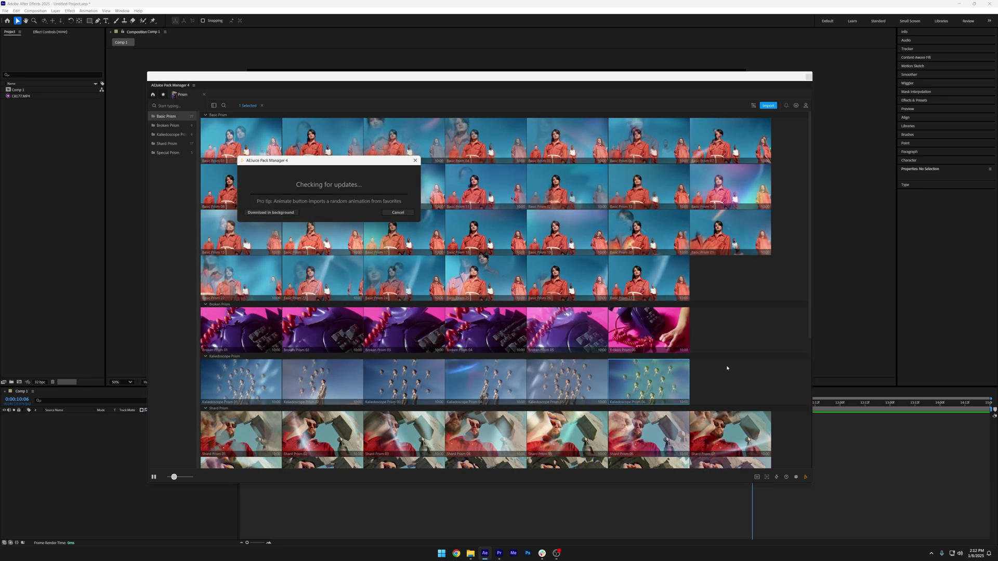
click(808, 77)
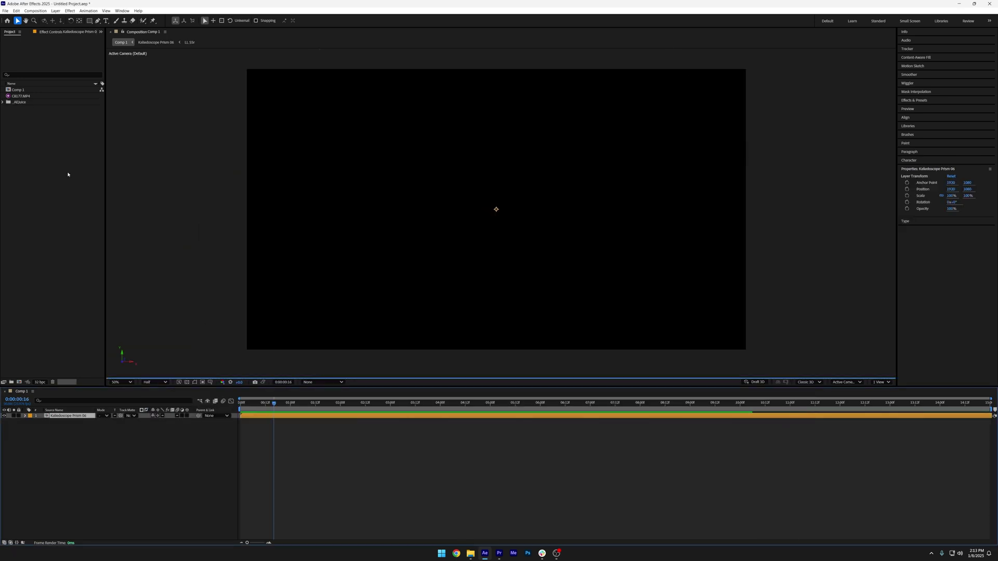
drag(19, 96, 490, 227)
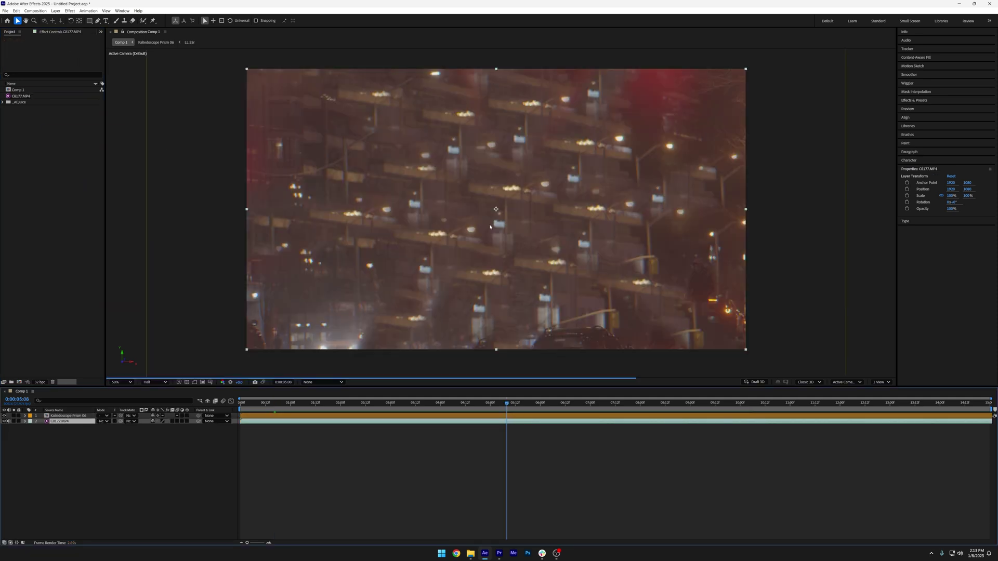
Step: Apply Lumetri Color to the footage with a darker, contrasty input LUT
key(ctrl+space)
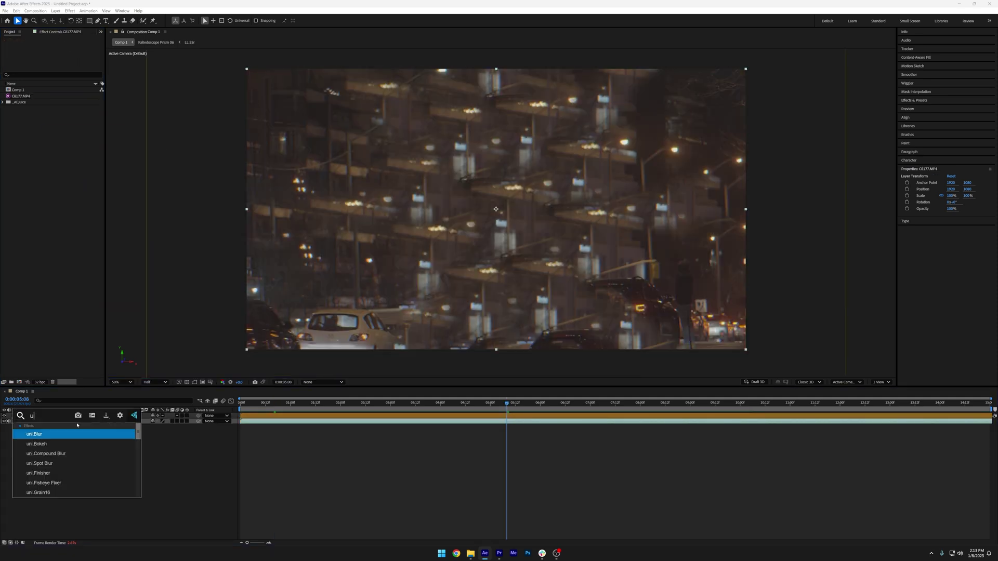
text(lumetri)
key(Return)
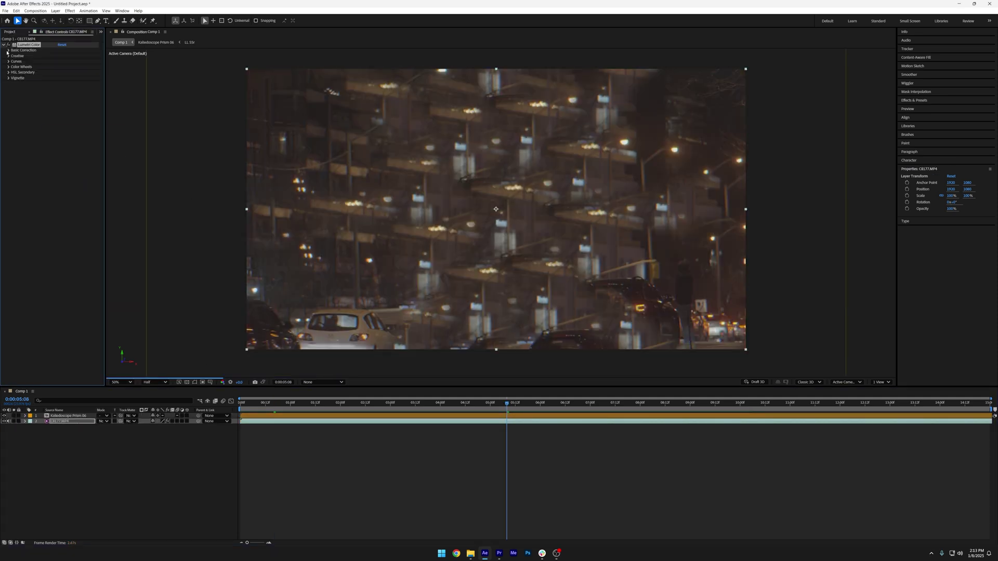
click(9, 50)
click(77, 61)
click(109, 75)
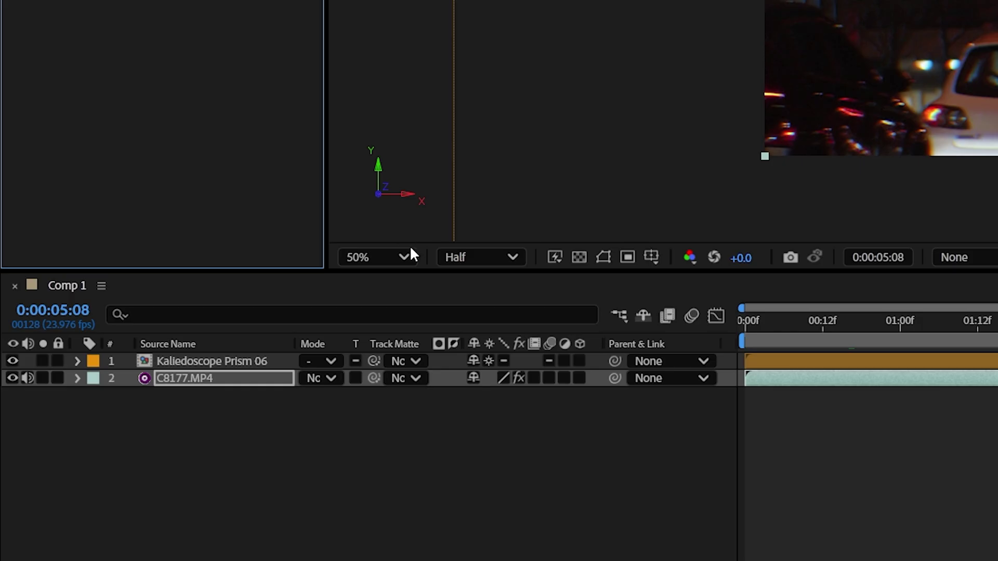
Step: Select the prism and C8177.MP4 layers, then return to Premiere Pro
click(222, 361)
click(191, 381)
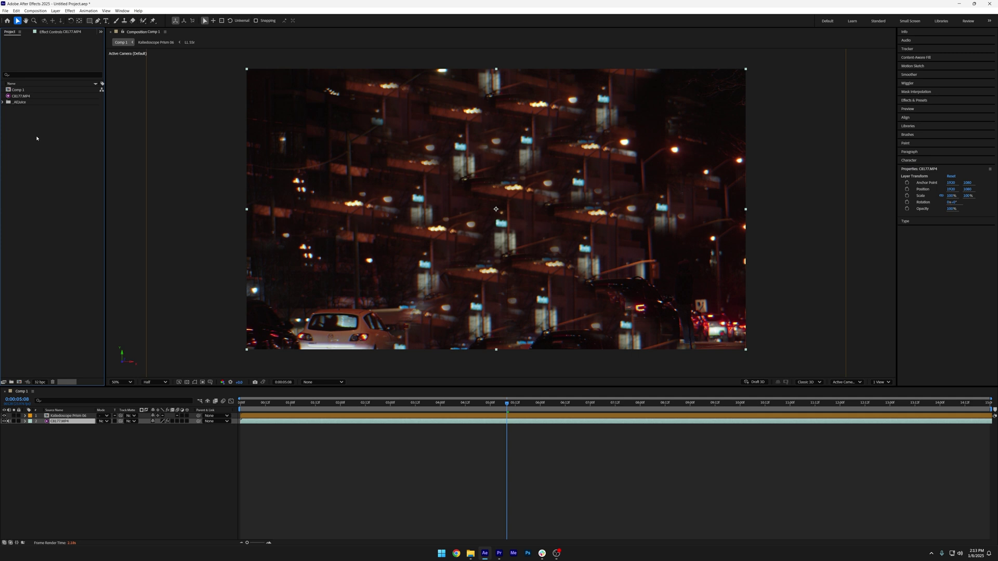
click(499, 554)
Step: Delete the V2 prism clip and import a headline from the Newspaper Constructor pack
key(Delete)
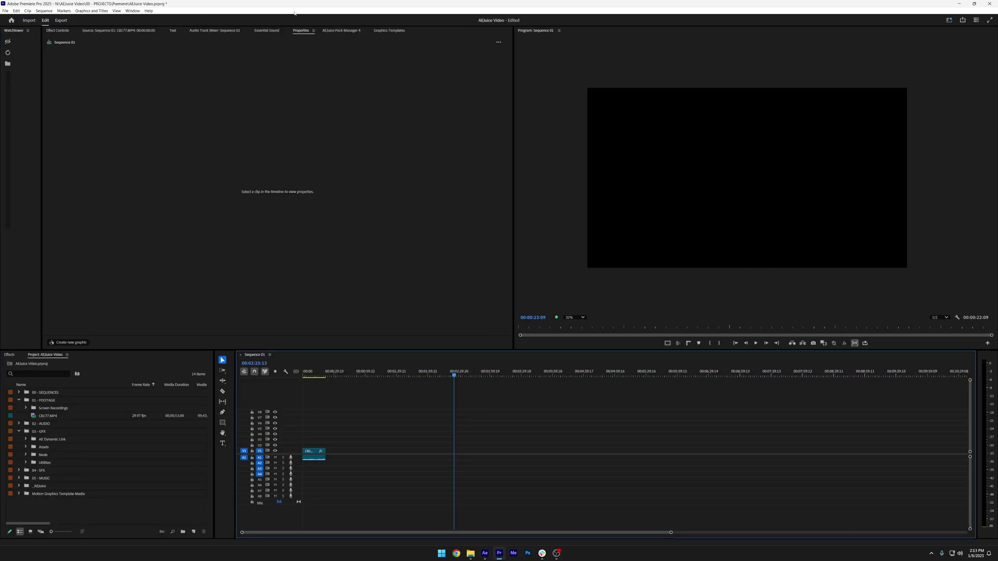
click(345, 32)
key(grave)
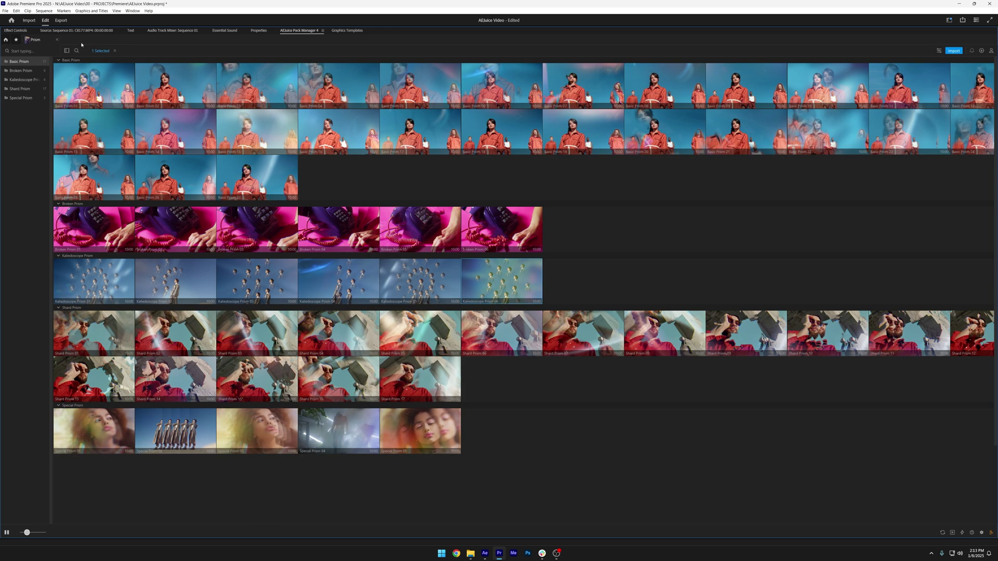
click(16, 40)
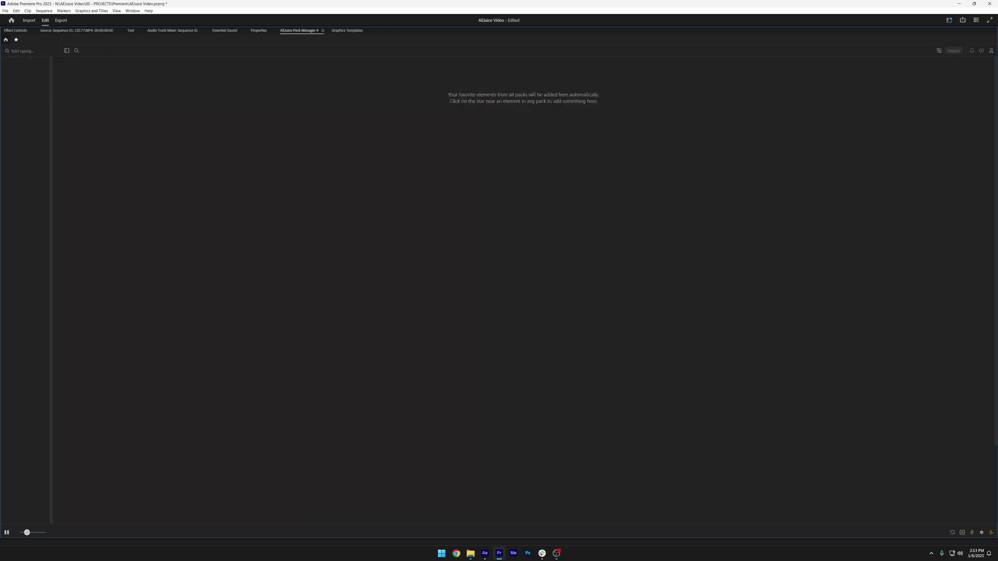
click(5, 40)
mouse_move(351, 218)
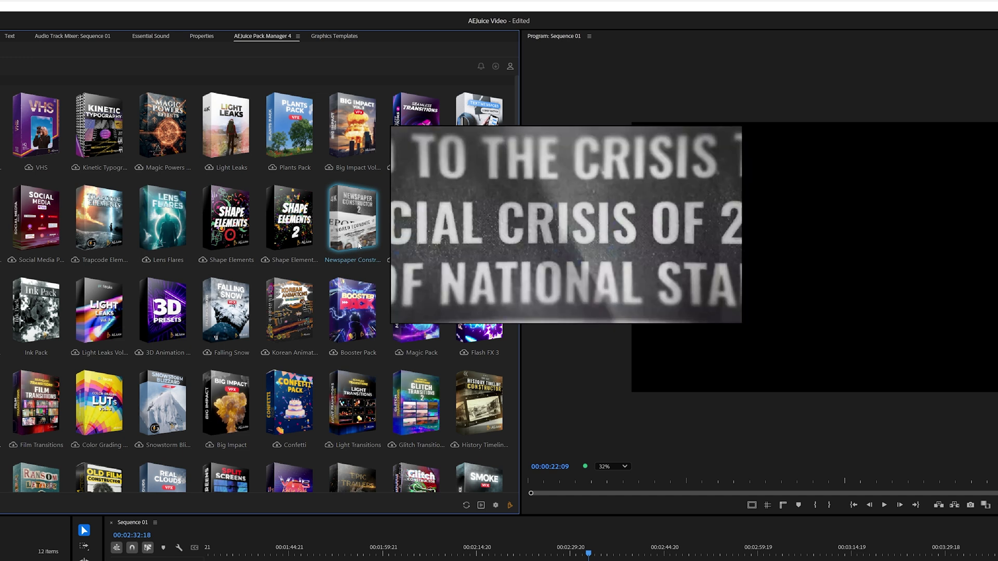
click(359, 239)
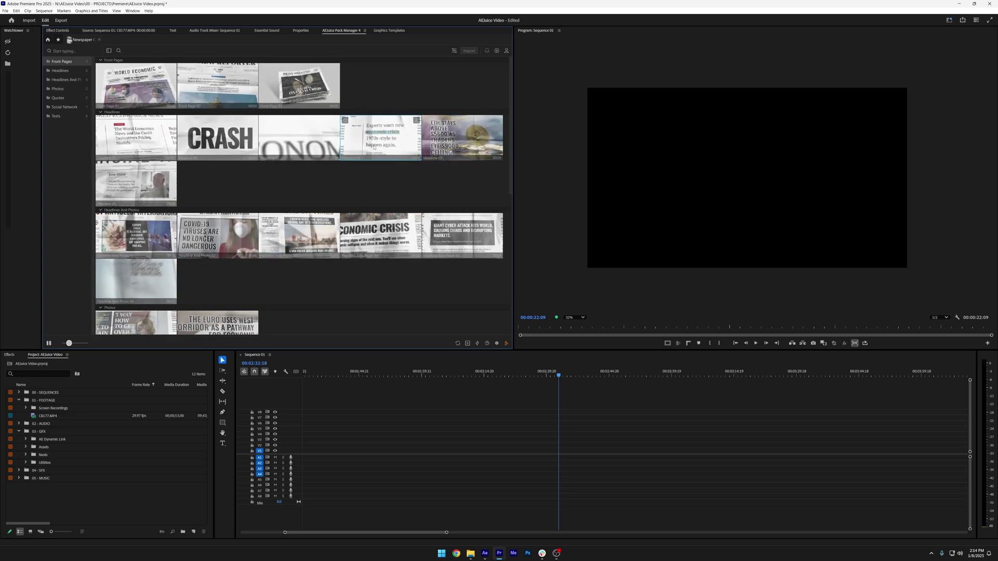
click(375, 144)
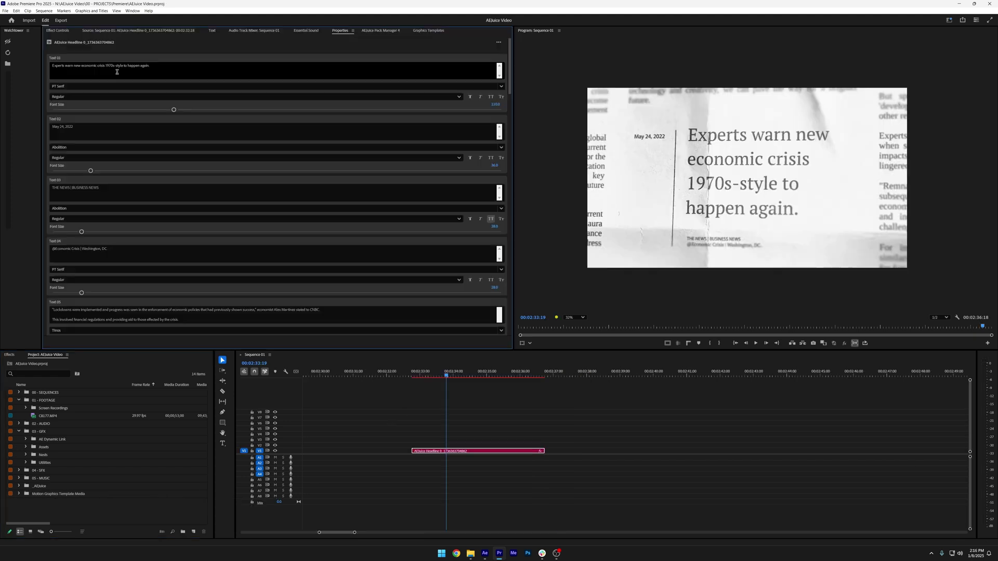
Step: Change Text 01 to 'Here is a new test for AEJuice and Premiere Pro' and preview it
drag(162, 66, 36, 70)
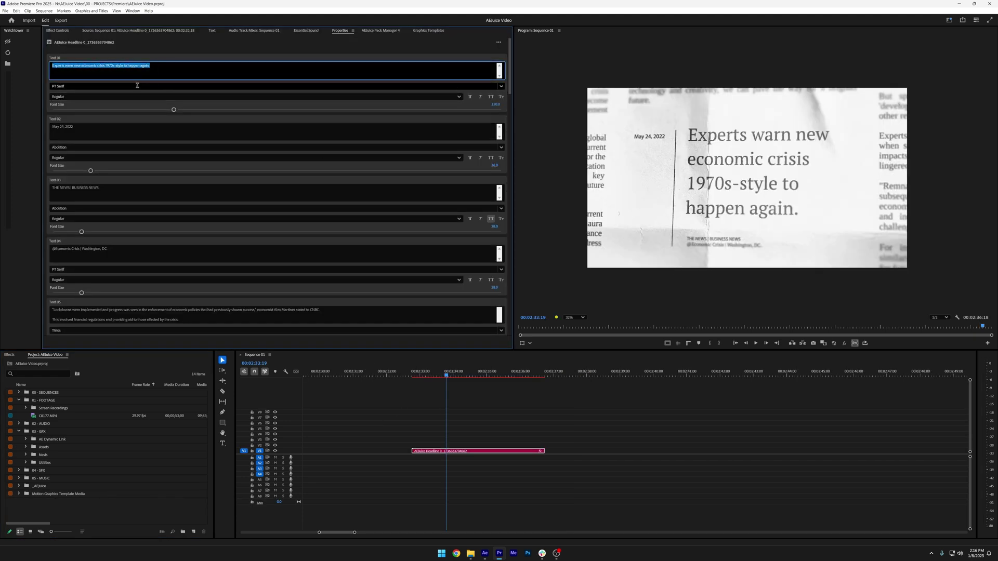
text(Here is a new test for AEJuice and Premiere Pro)
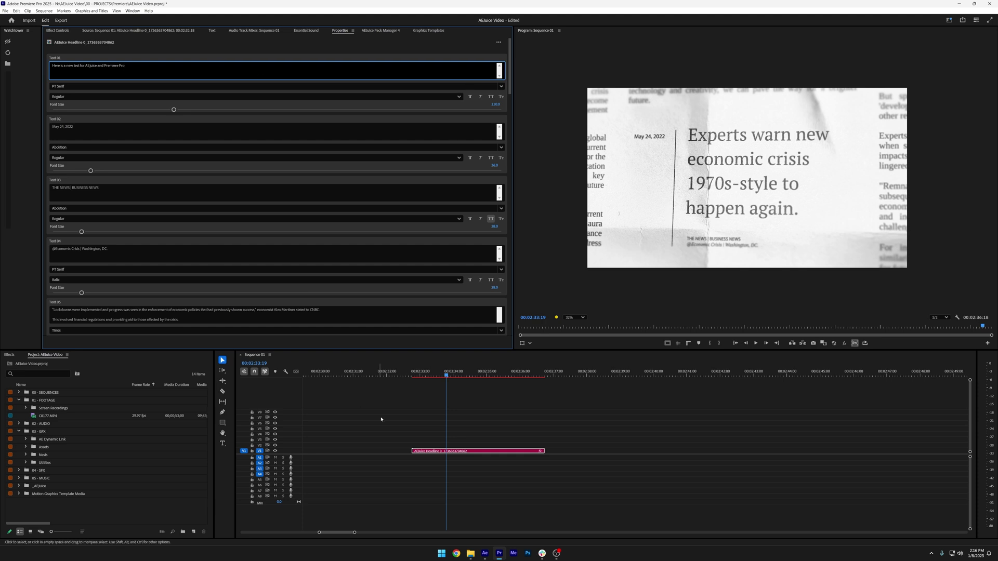
click(458, 454)
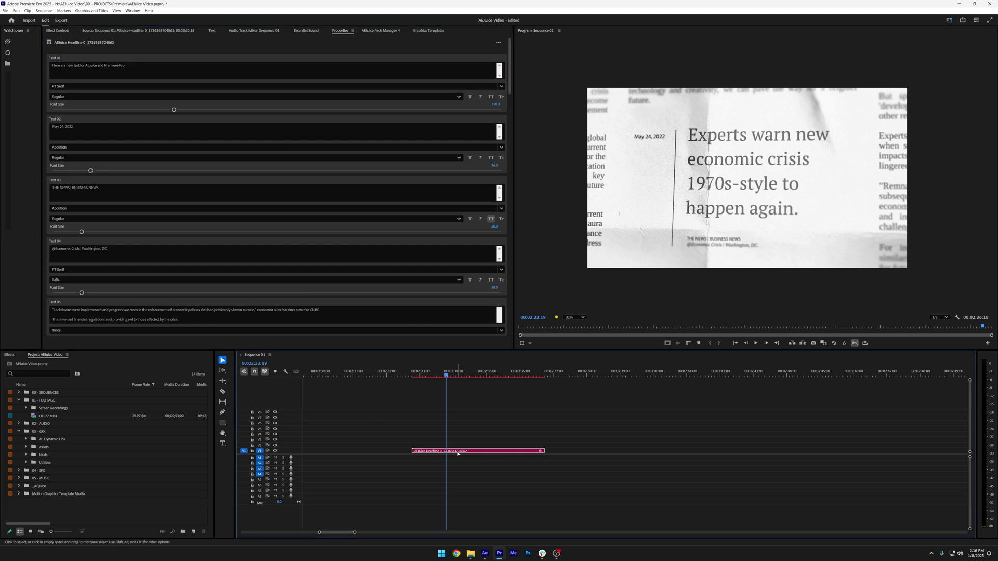
click(474, 377)
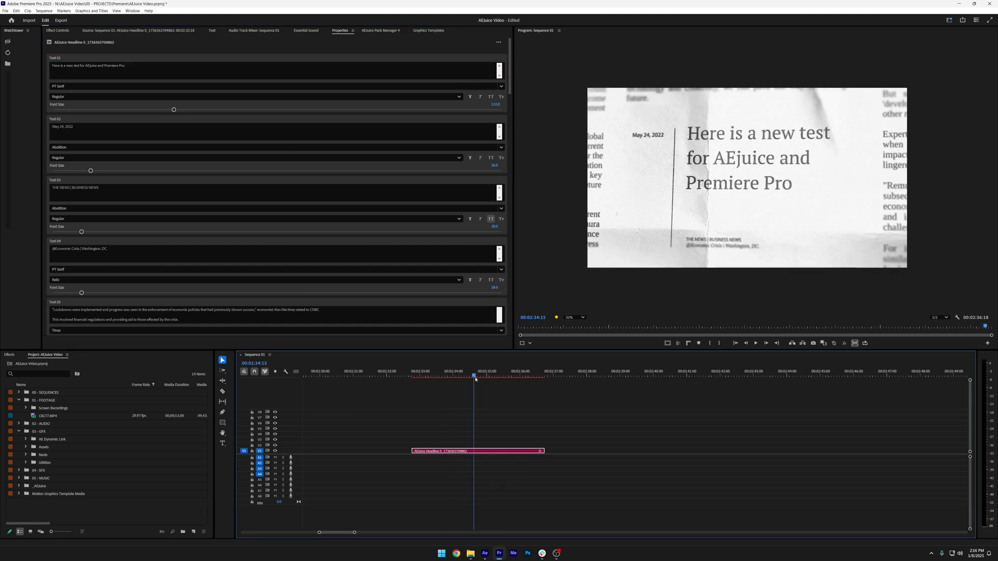
drag(475, 378, 492, 379)
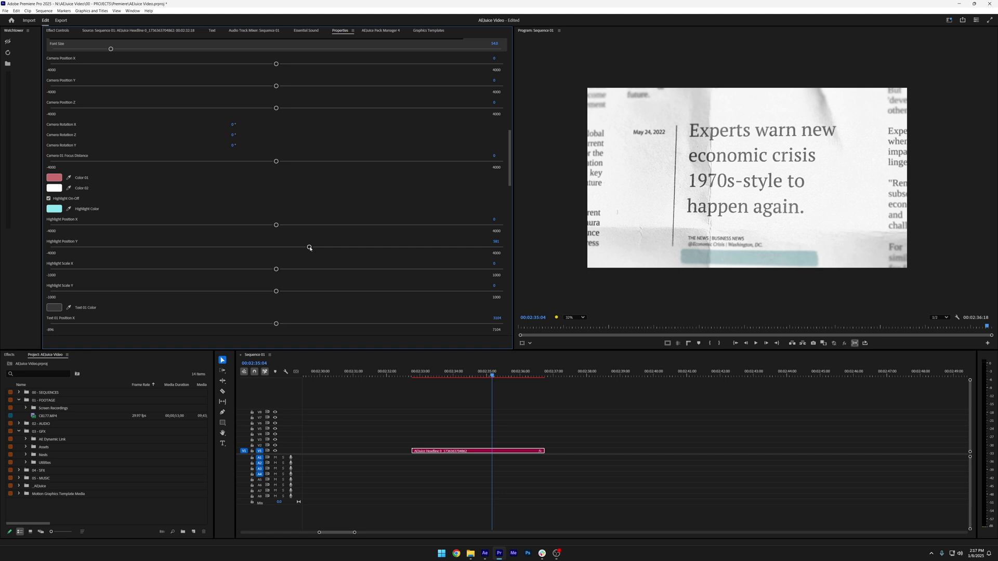
Step: Adjust the Highlight Position Y so the highlight sits behind 'economic crisis'
key(ctrl+z)
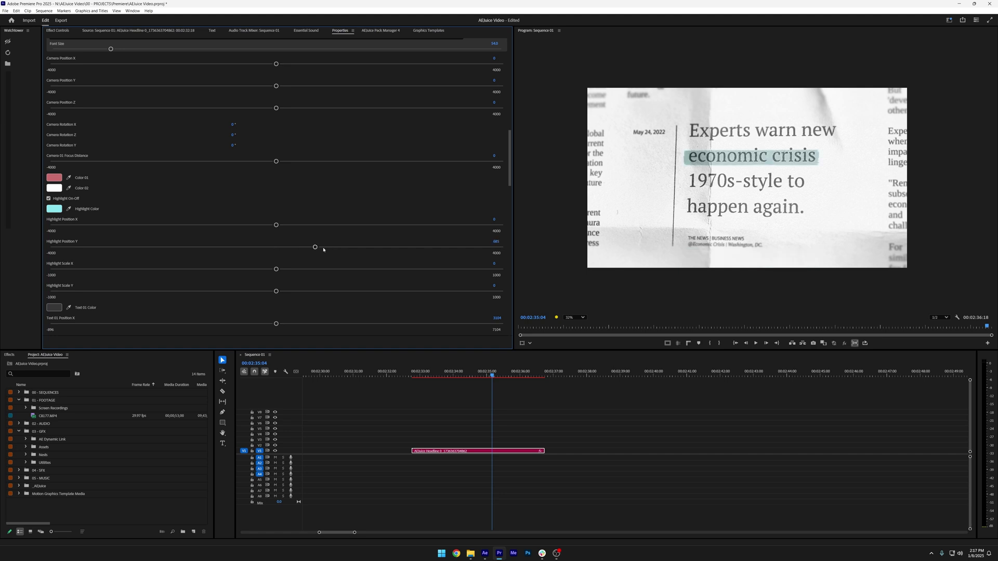
drag(323, 249, 299, 250)
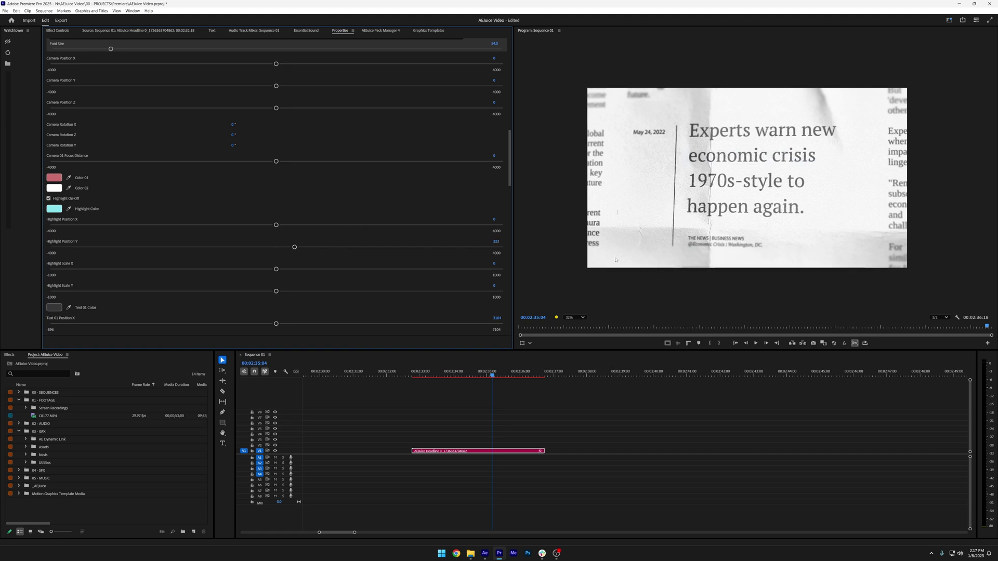
drag(295, 248, 276, 248)
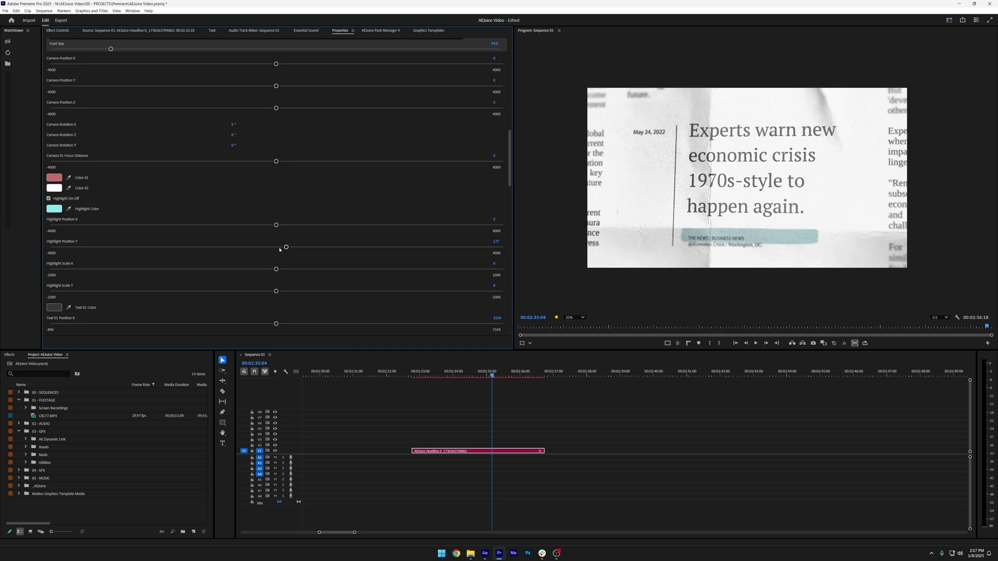
Step: Play back, then delete the newspaper headline clip from the sequence and show the pack library
drag(462, 373, 427, 373)
key(space)
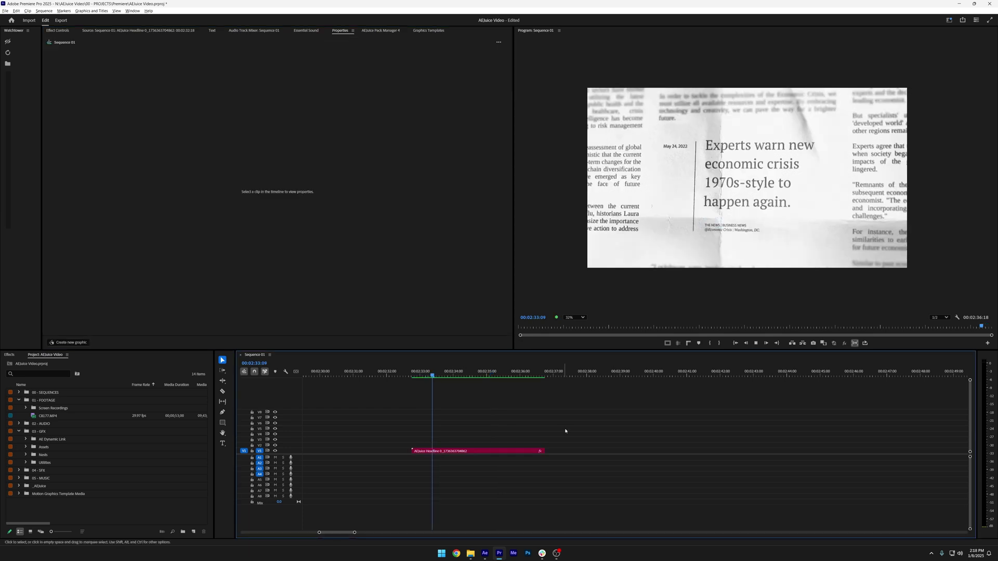
key(space)
drag(553, 426, 456, 500)
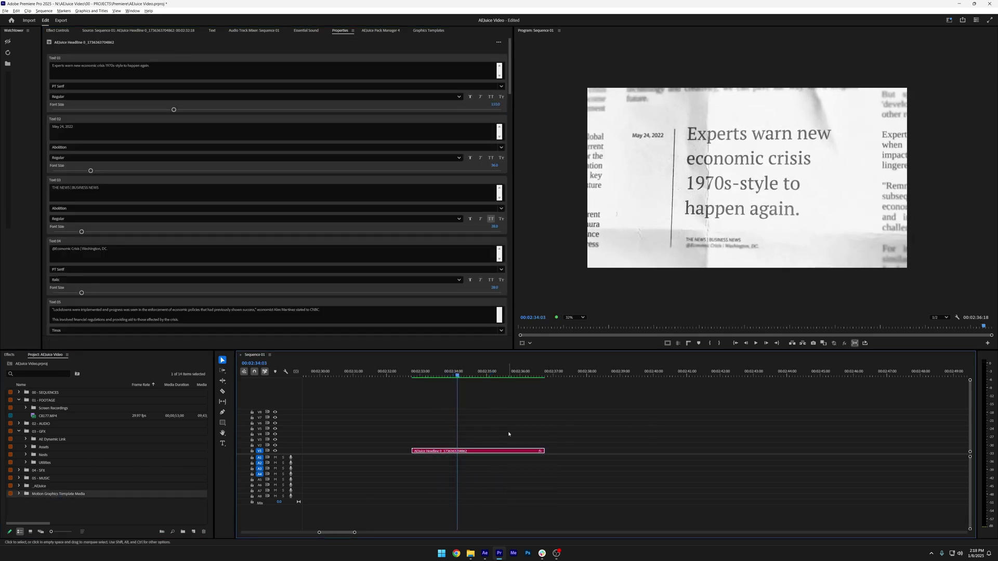
key(Delete)
click(342, 29)
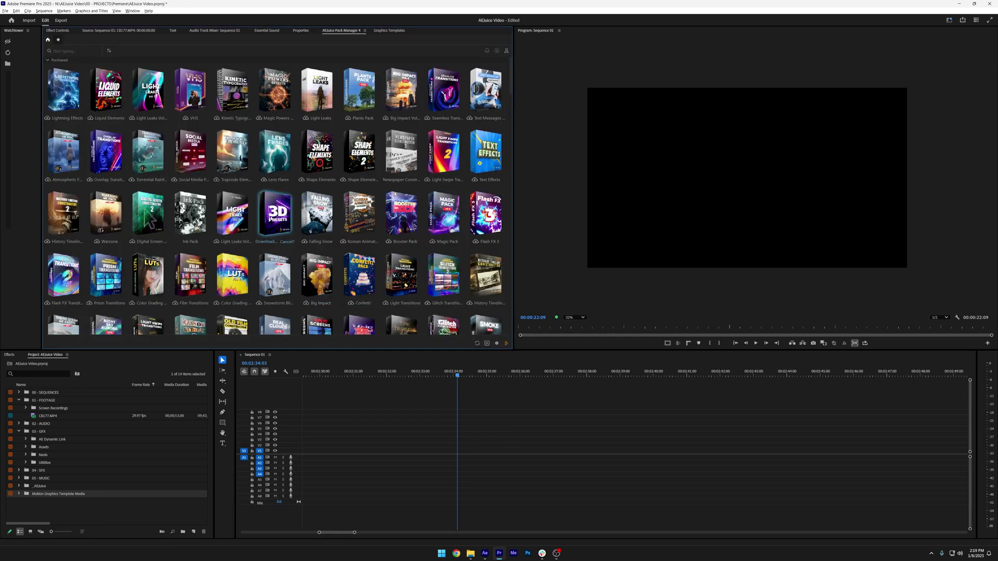
Step: Maximize the pack library and download the Paper Titles pack to list its nine presets
key(grave)
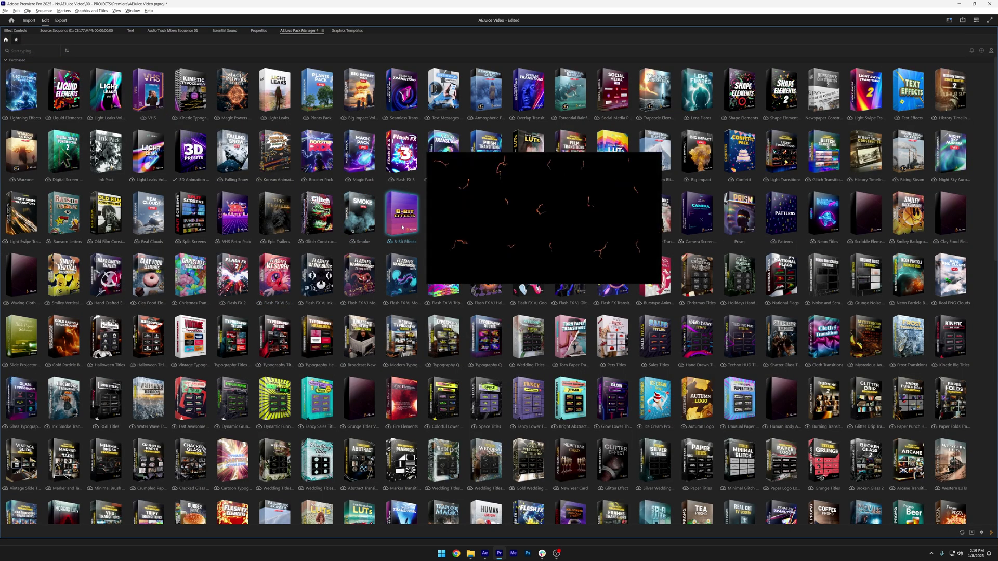
mouse_move(402, 215)
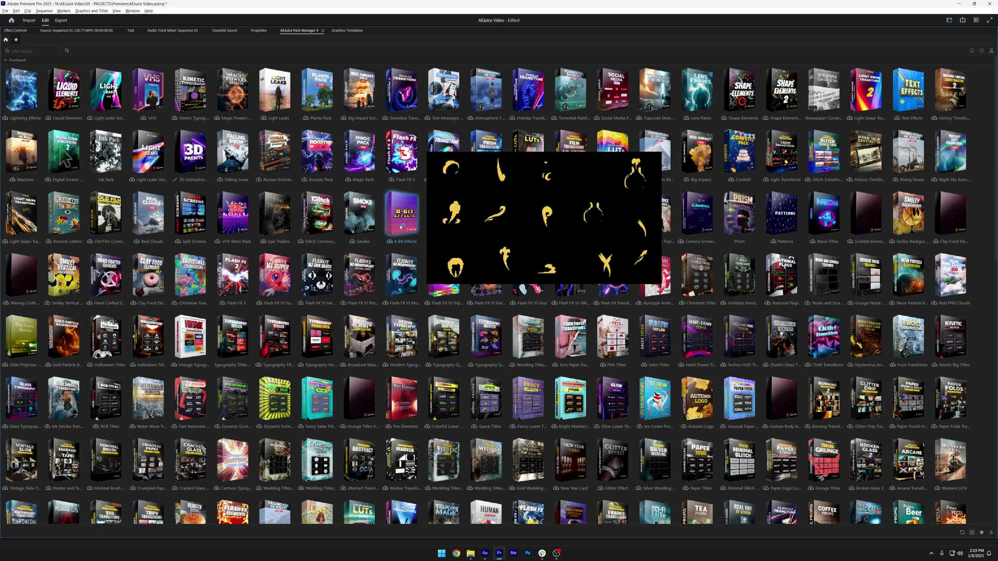
scroll(471, 275, down, 5)
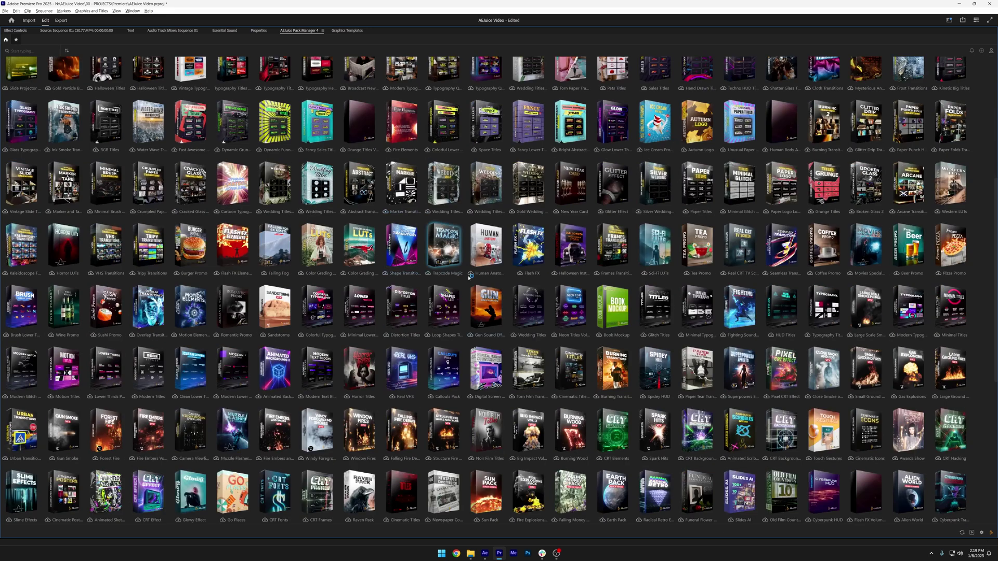
click(696, 191)
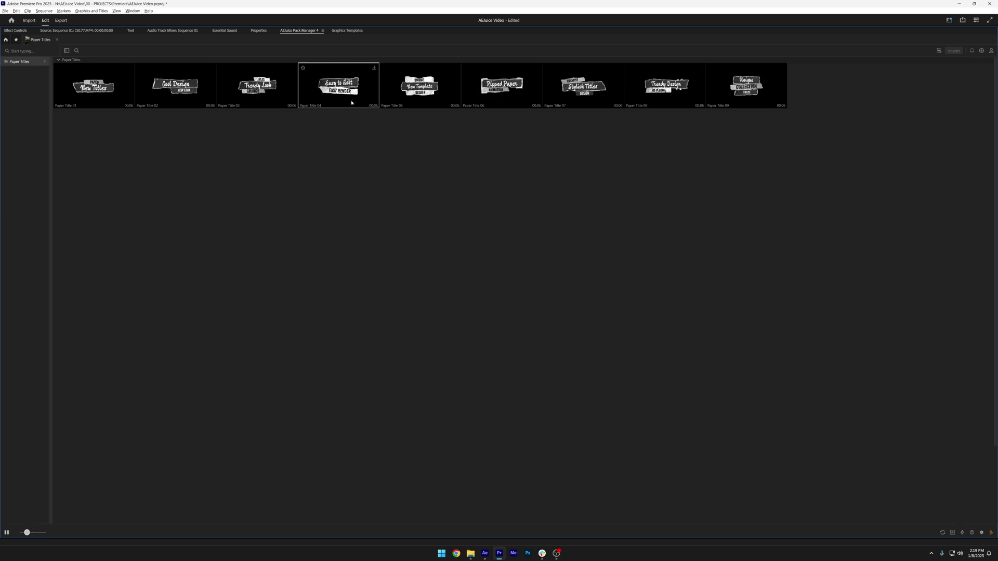
Step: Import the Paper Title 04 animation into the sequence and restore the normal layout
click(341, 84)
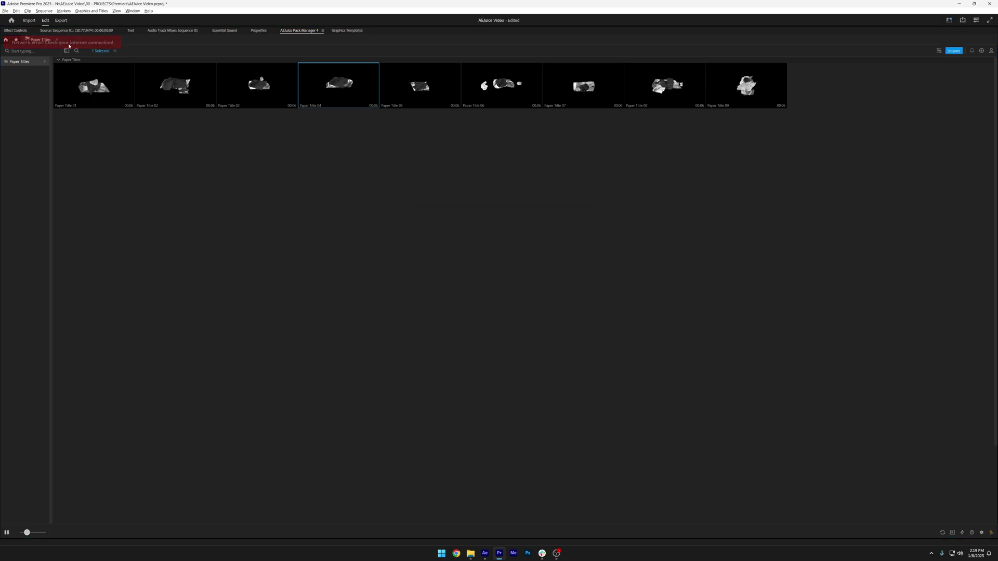
click(411, 312)
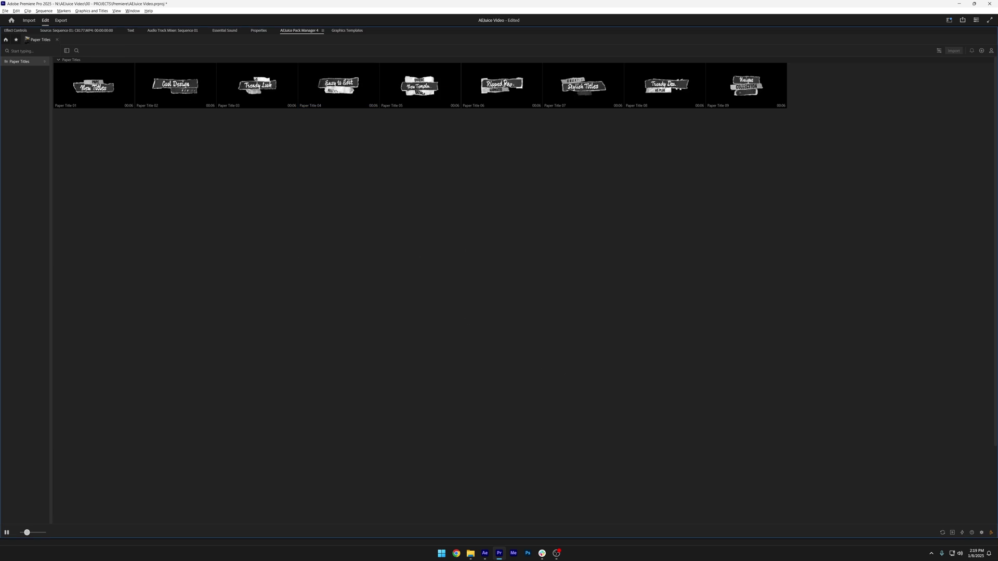
key(grave)
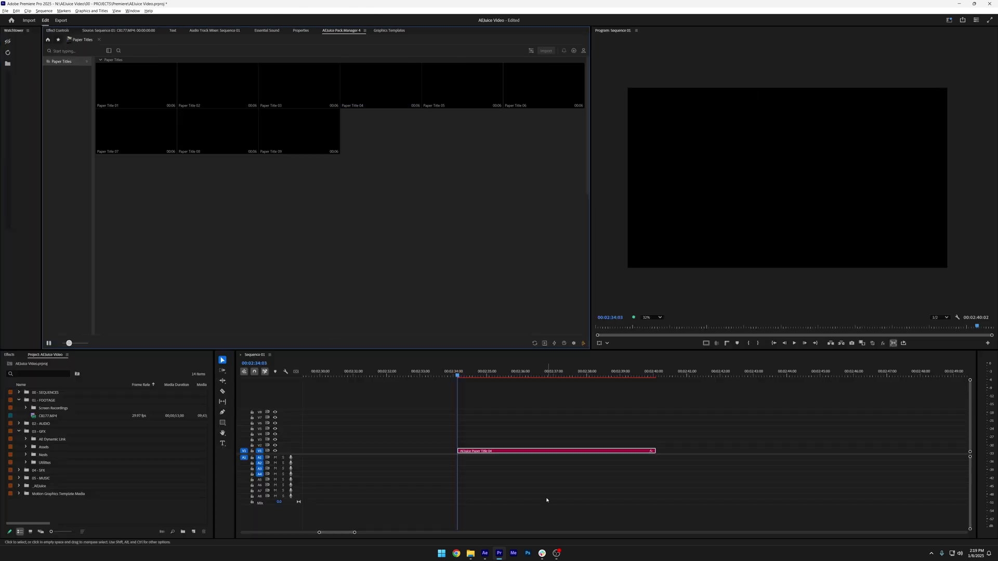
Step: Play through the Paper Title 04 clip and select it to show its text settings
click(474, 387)
drag(474, 374, 506, 375)
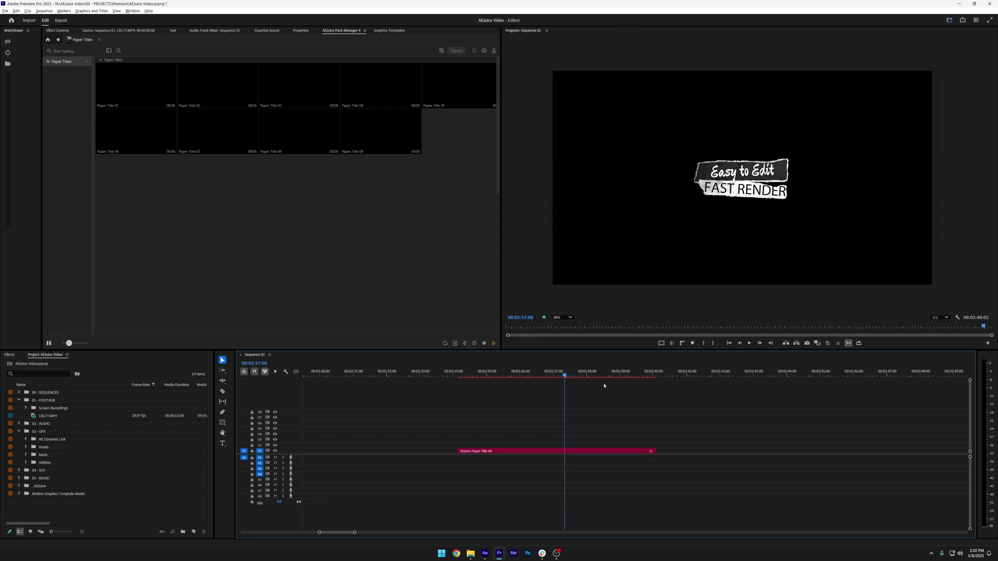
key(Up)
key(space)
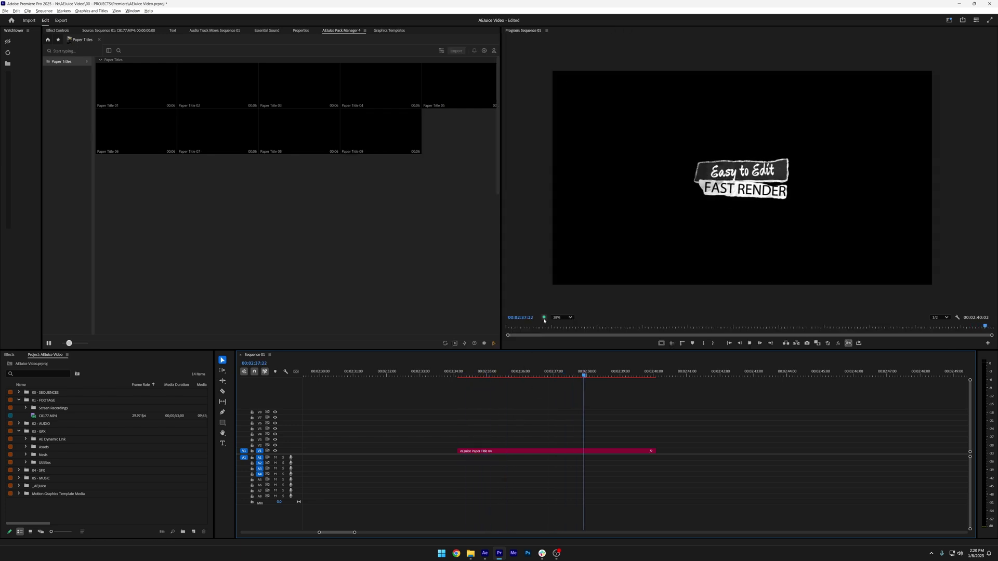
click(562, 373)
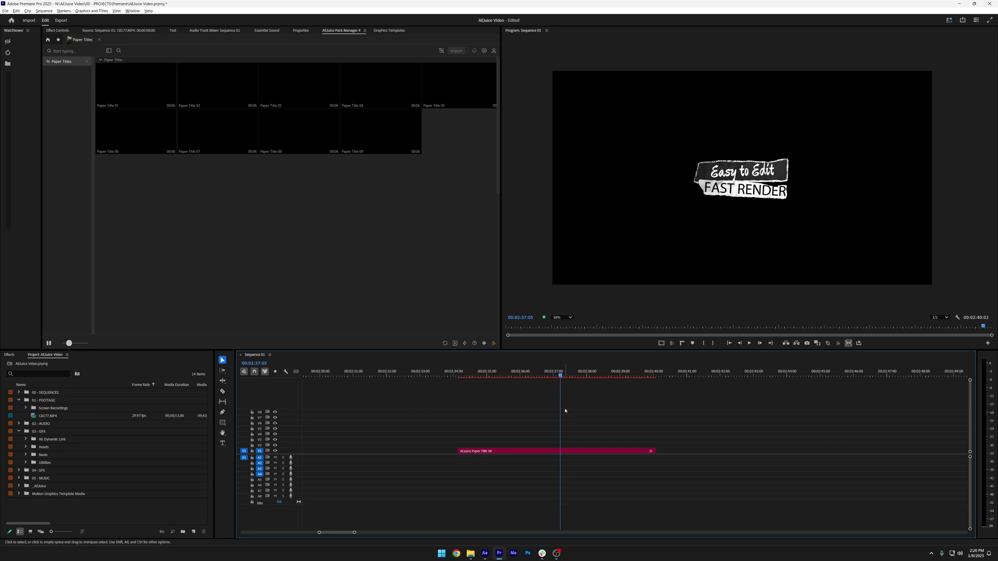
click(562, 452)
click(538, 373)
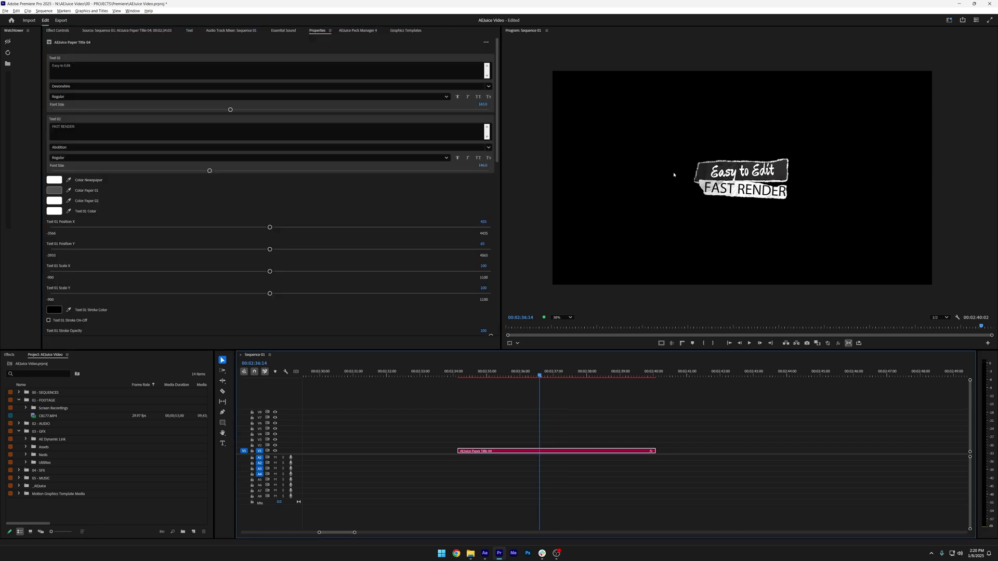
Step: Retype the top line as 'Is this actually easy to edit?', trying then undoing a stroke width change
click(265, 71)
text(Ne)
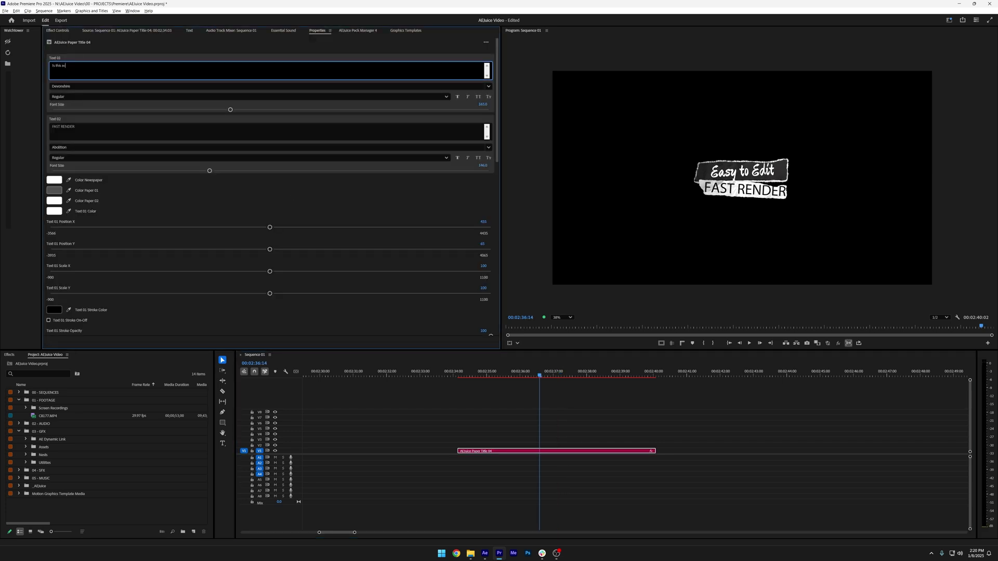
text(easy to edit)
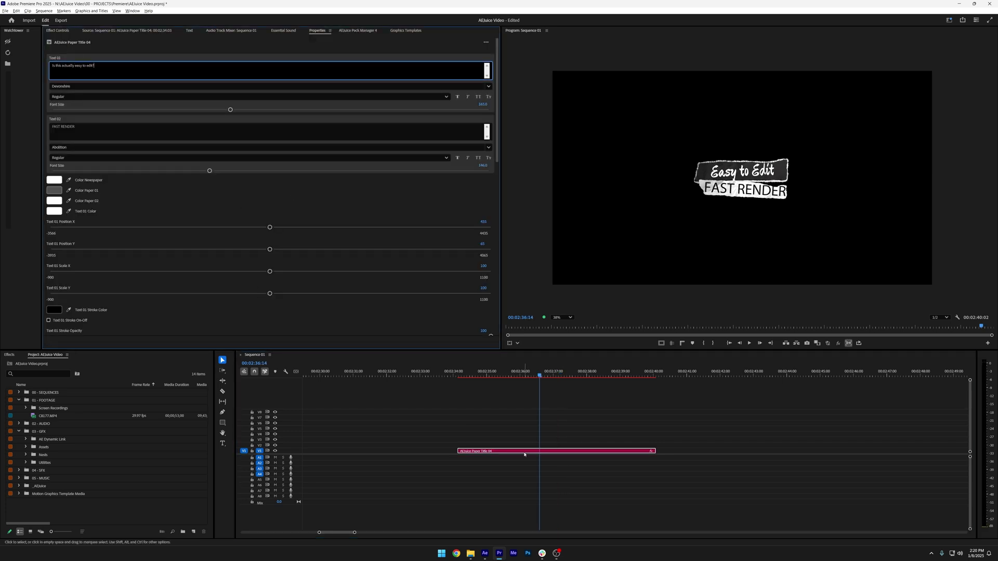
text(?)
click(525, 454)
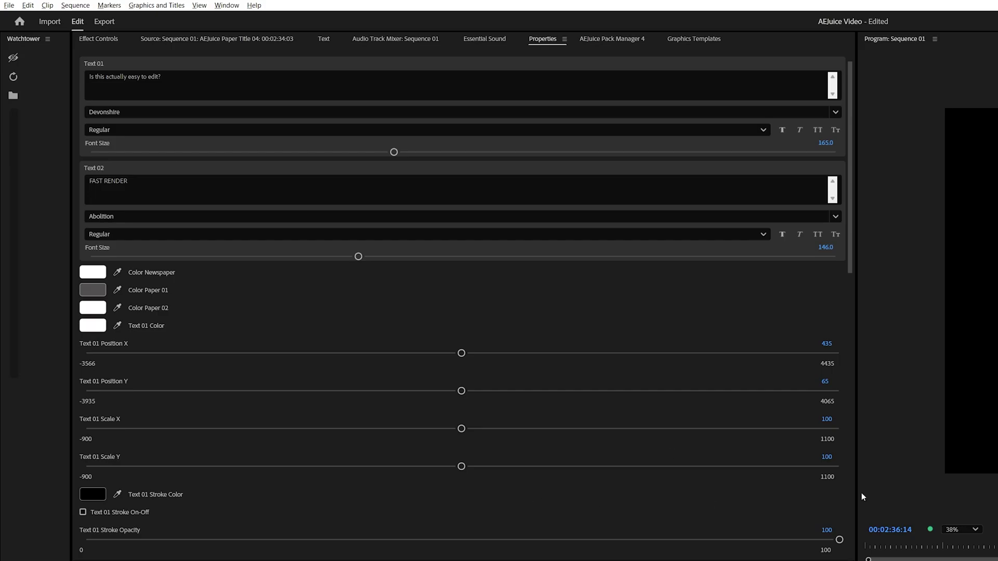
scroll(832, 507, down, 1)
scroll(588, 460, down, 2)
click(532, 478)
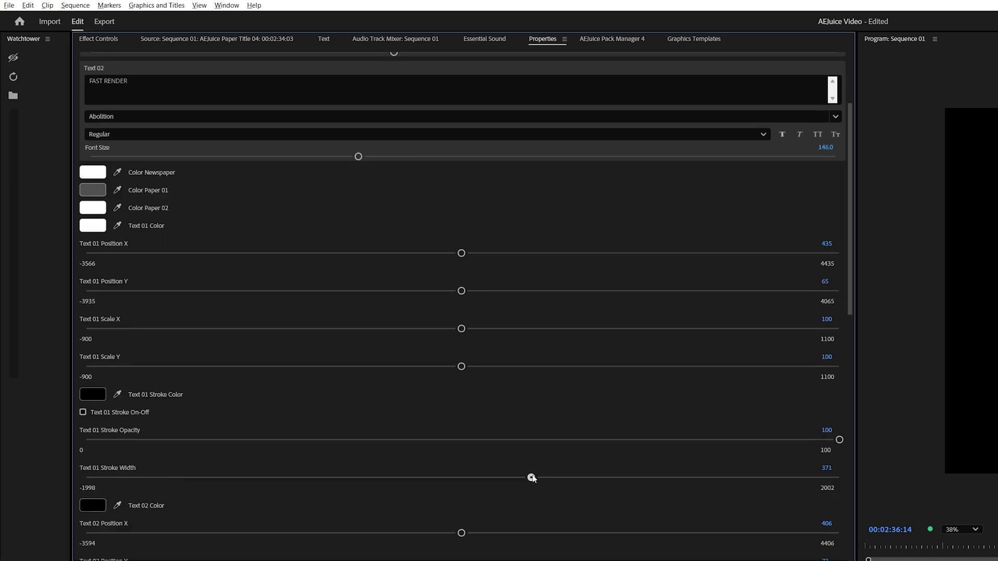
key(ctrl+z)
scroll(559, 380, down, 2)
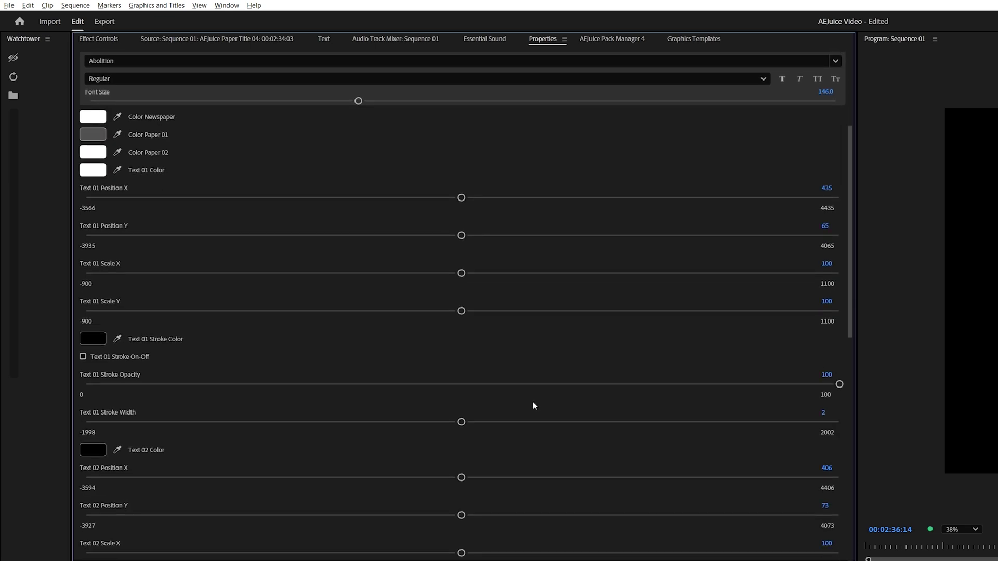
scroll(533, 402, down, 5)
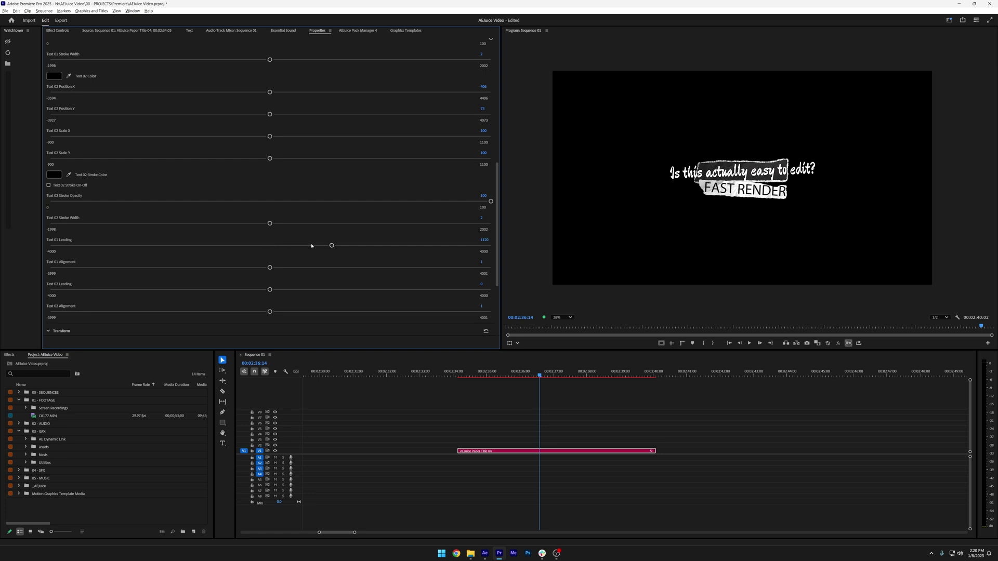
scroll(311, 246, up, 10)
Step: Shrink the top line's font size and play the title back from its start
drag(270, 109, 153, 111)
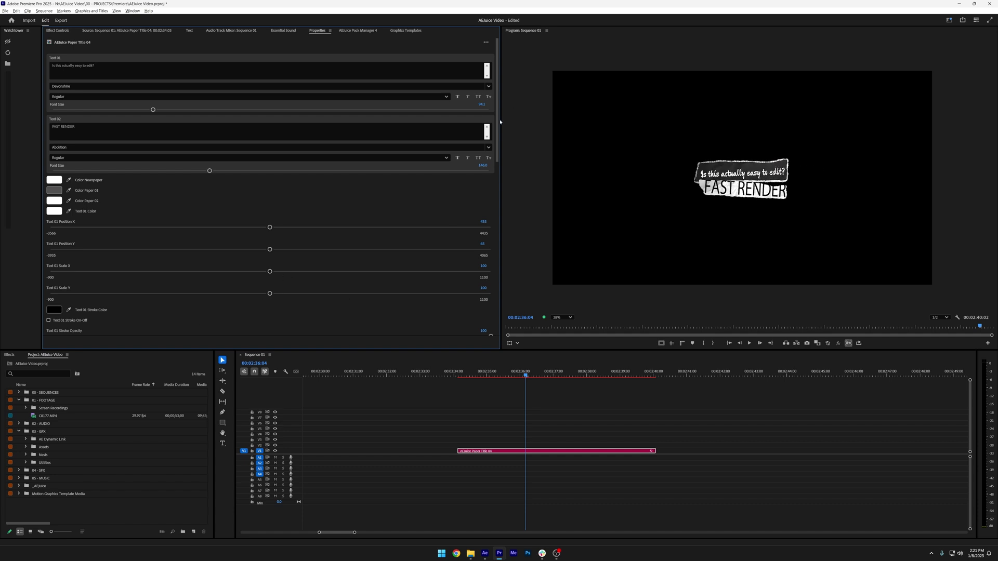
scroll(484, 234, down, 5)
scroll(471, 338, down, 3)
click(552, 373)
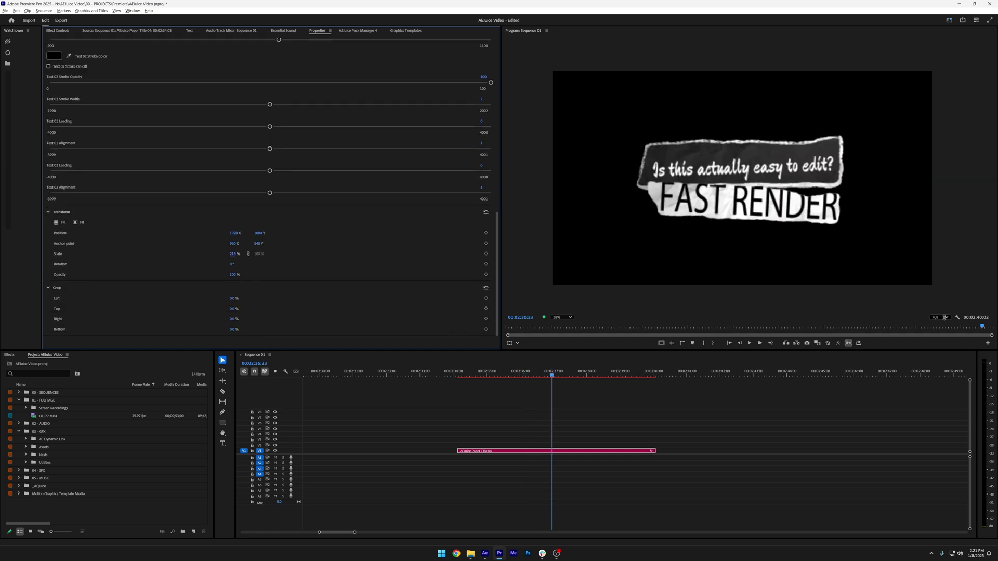
click(470, 373)
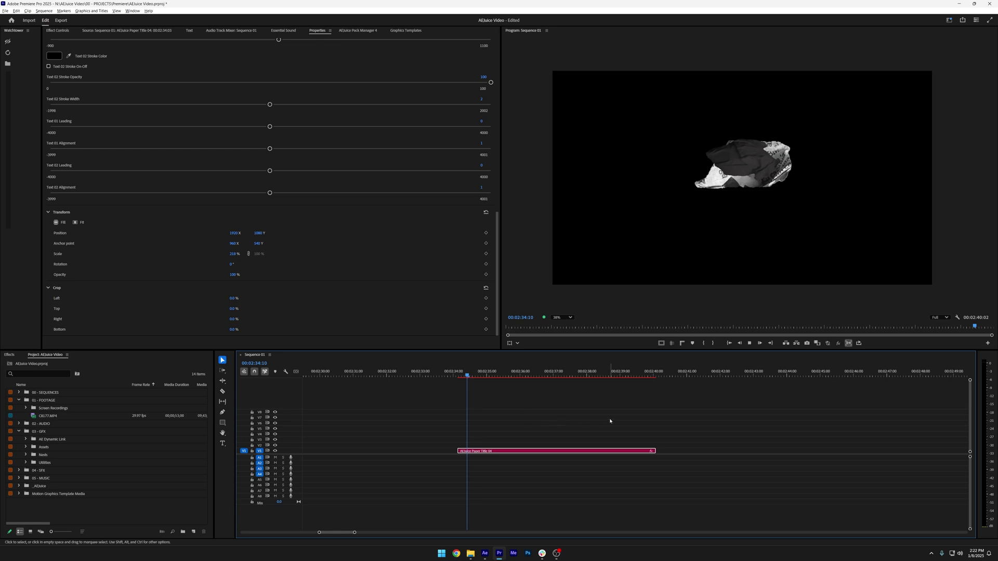
key(space)
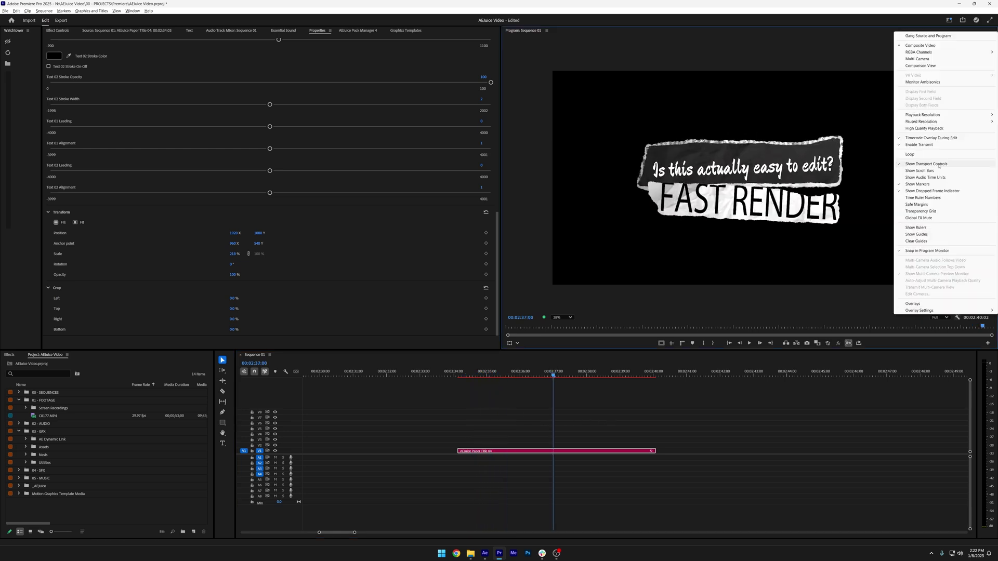
click(541, 375)
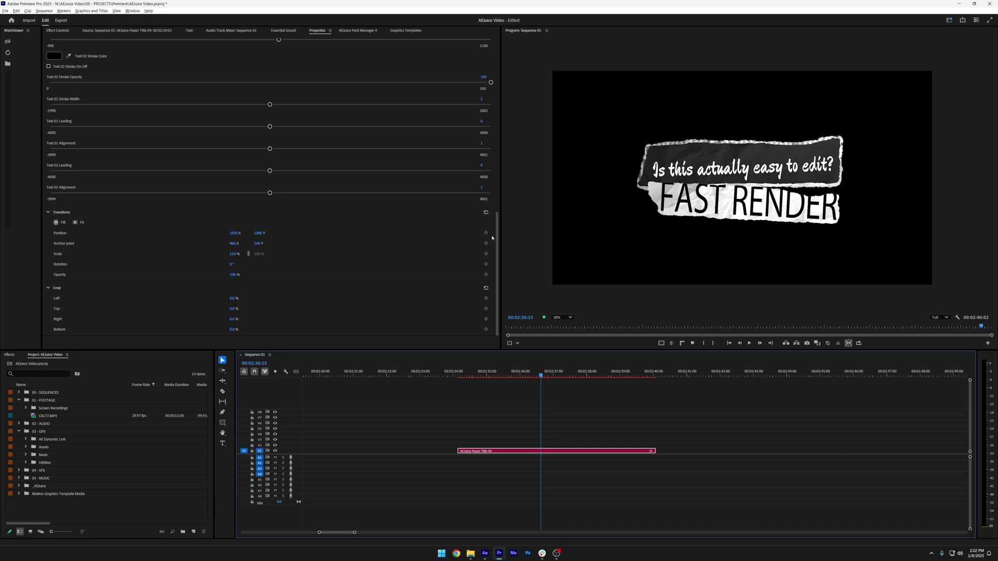
click(496, 273)
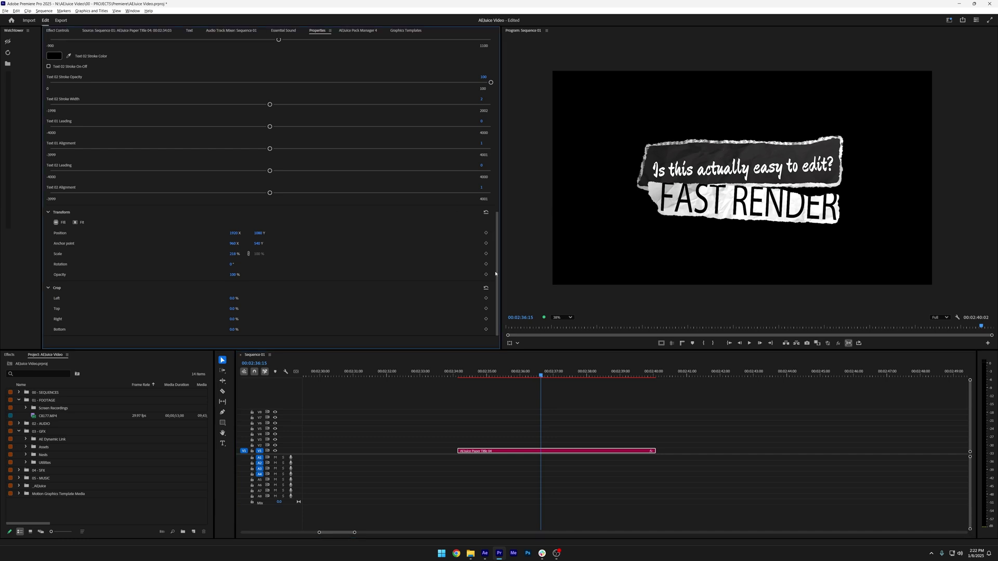
scroll(495, 273, up, 10)
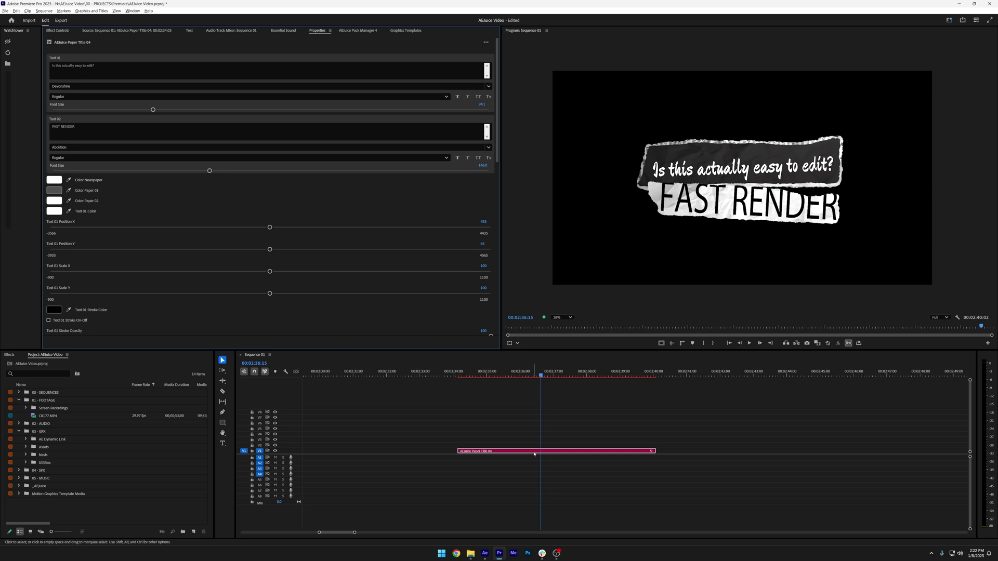
click(474, 516)
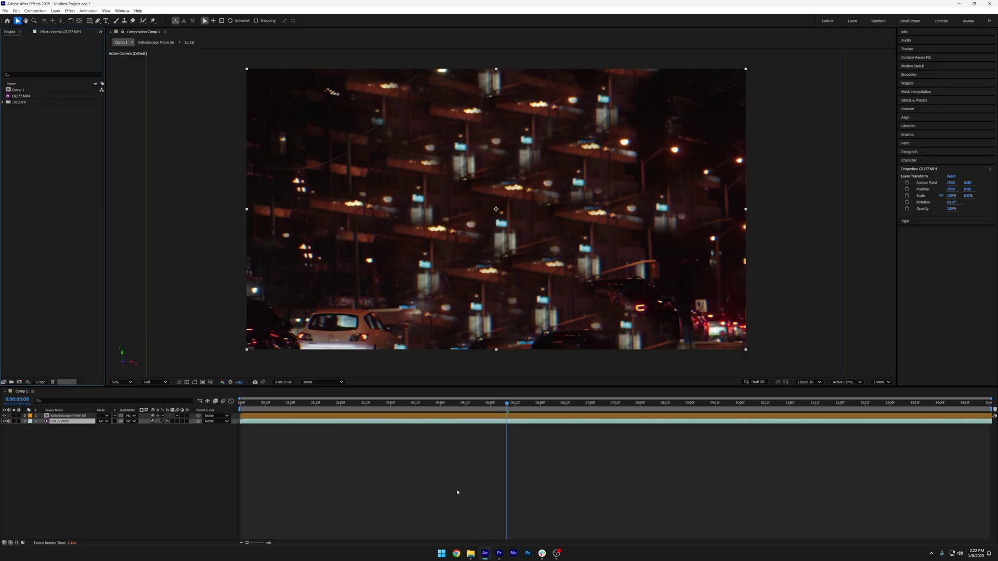
Step: Add Paper Title 04 from AEJuice Pack Manager's Paper Titles pack to Comp 1
click(122, 9)
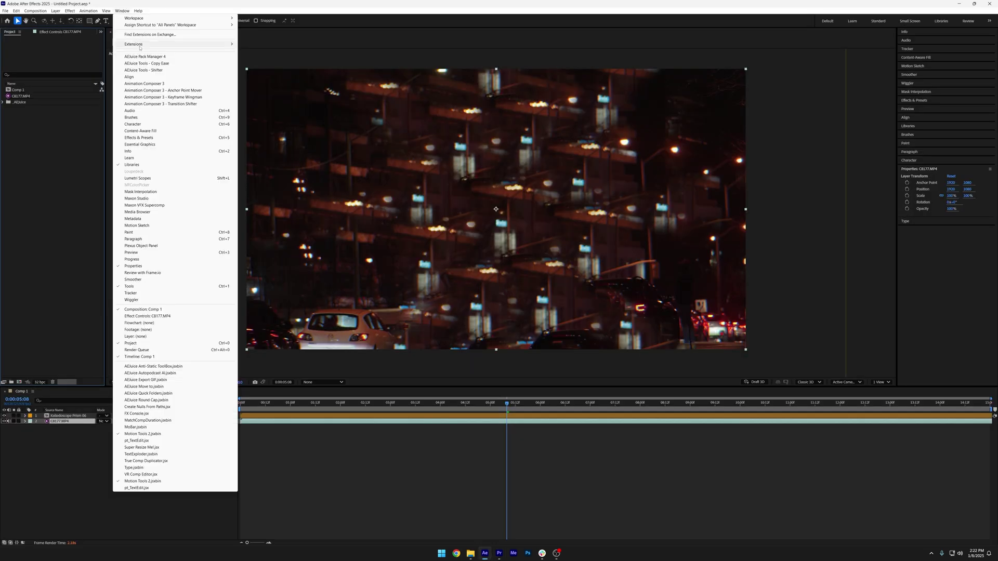
click(180, 43)
text(paper)
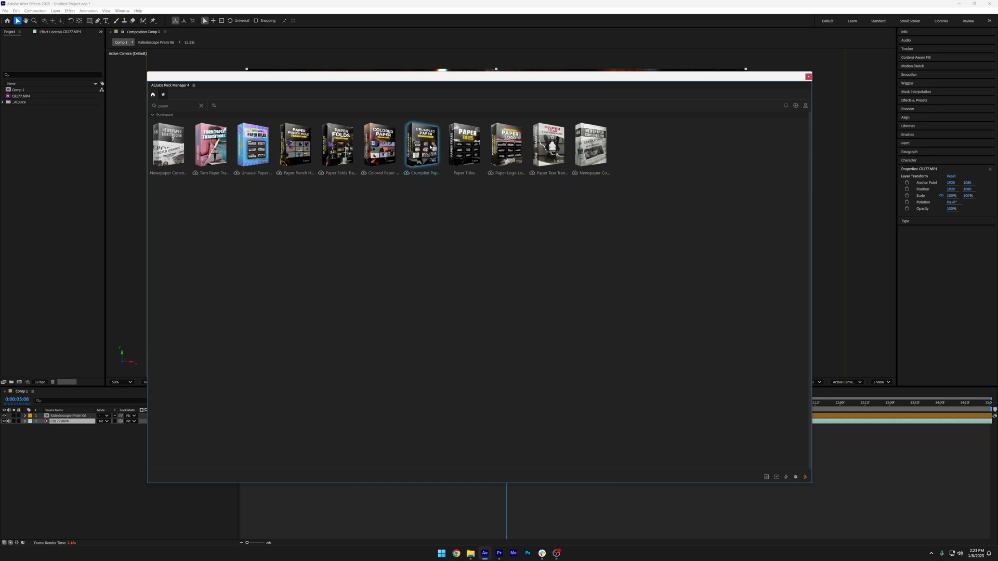
click(456, 149)
click(456, 141)
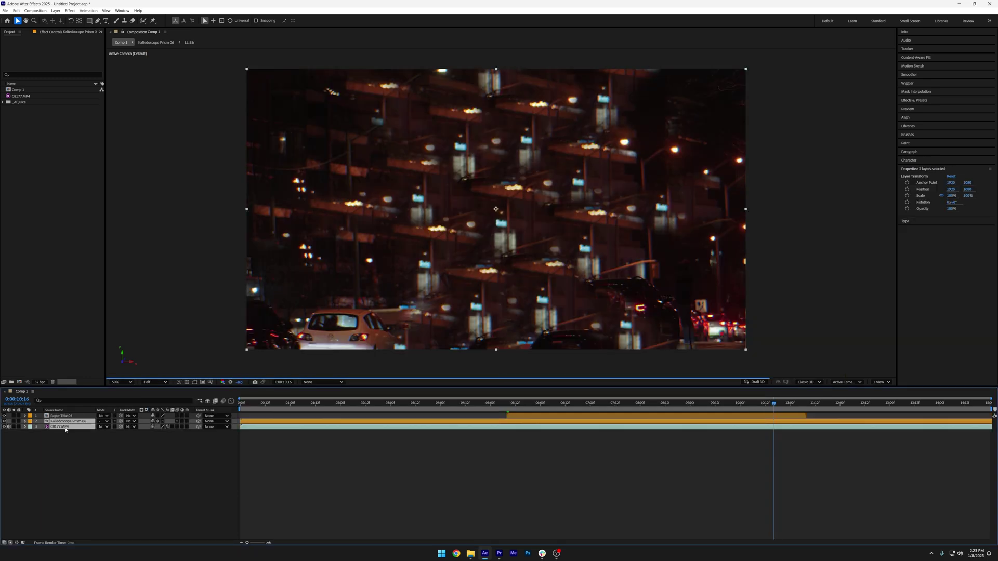
Step: Open the Textholder 01 precomp, edit the Easy to Edit text, and rename the Text 01 layer
drag(468, 403, 659, 403)
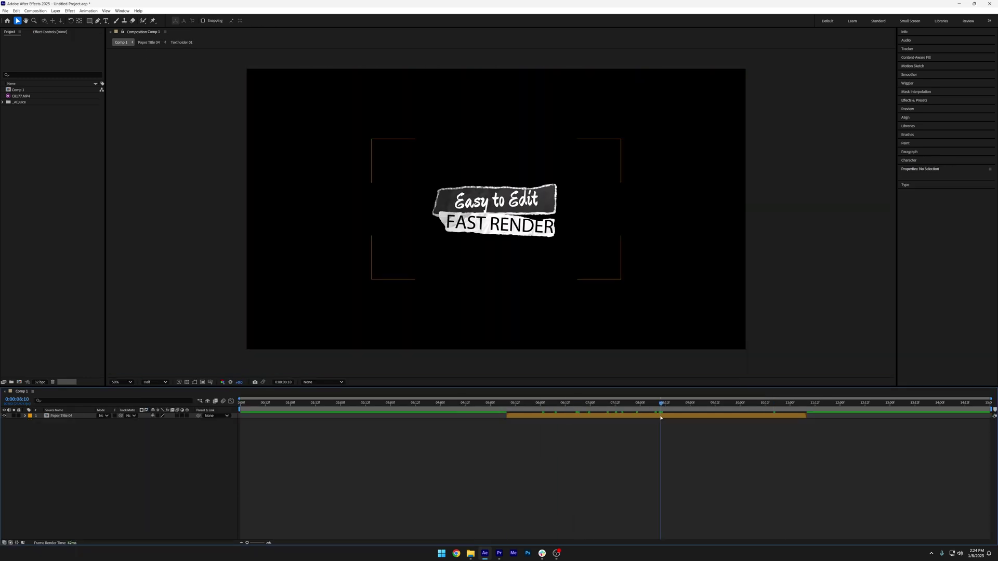
double_click(660, 414)
click(94, 421)
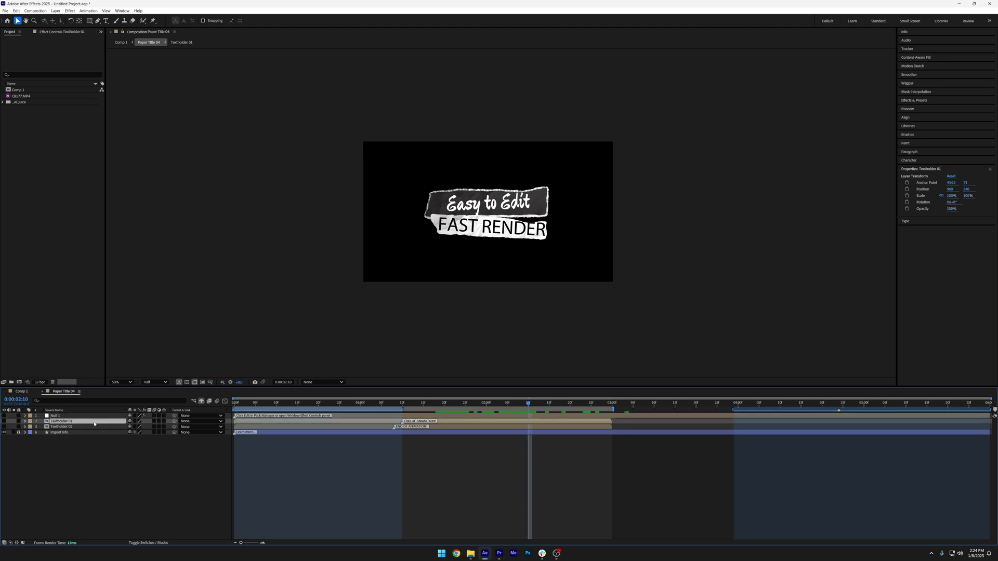
double_click(95, 424)
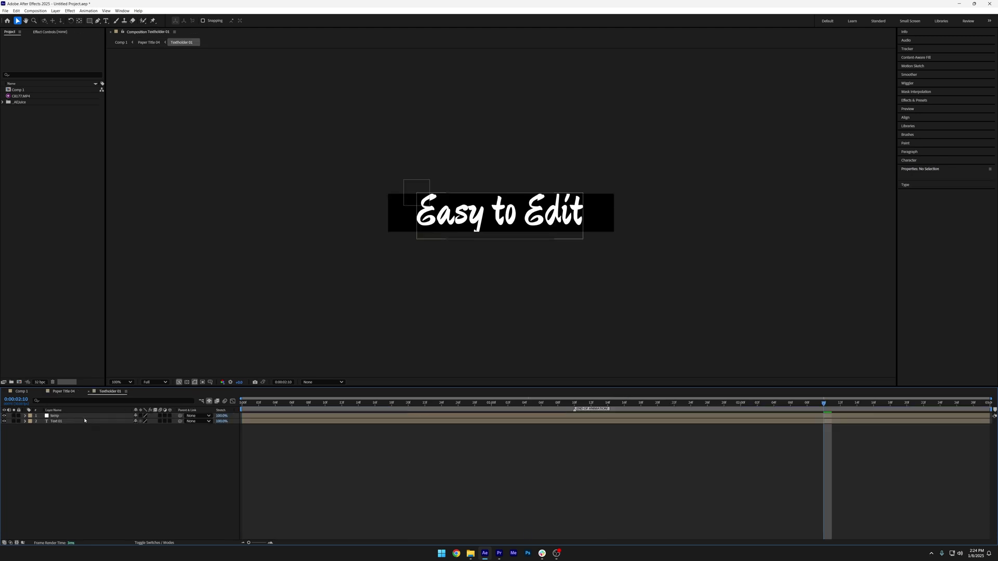
double_click(491, 234)
text(afe)
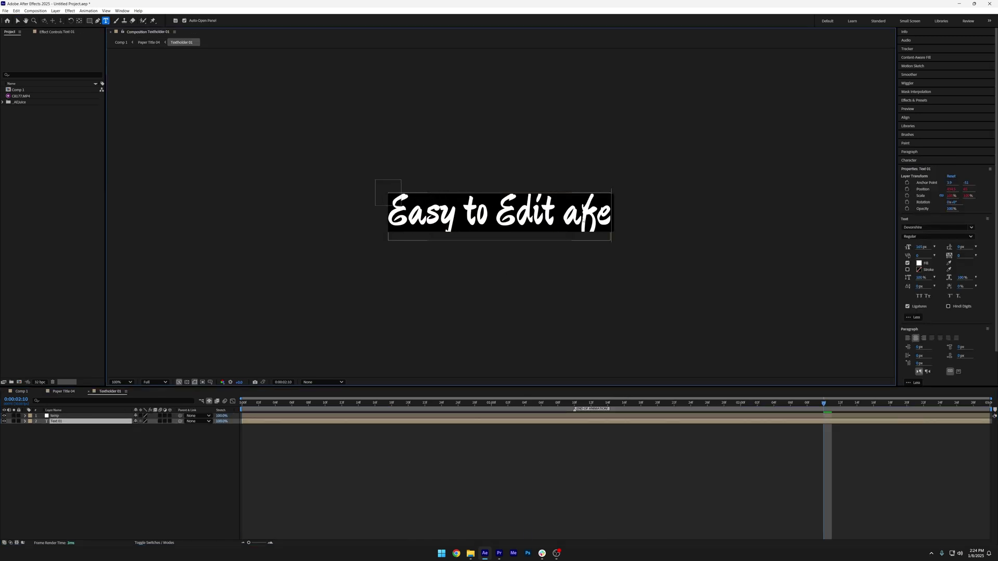
text(gaa)
key(Escape)
key(v)
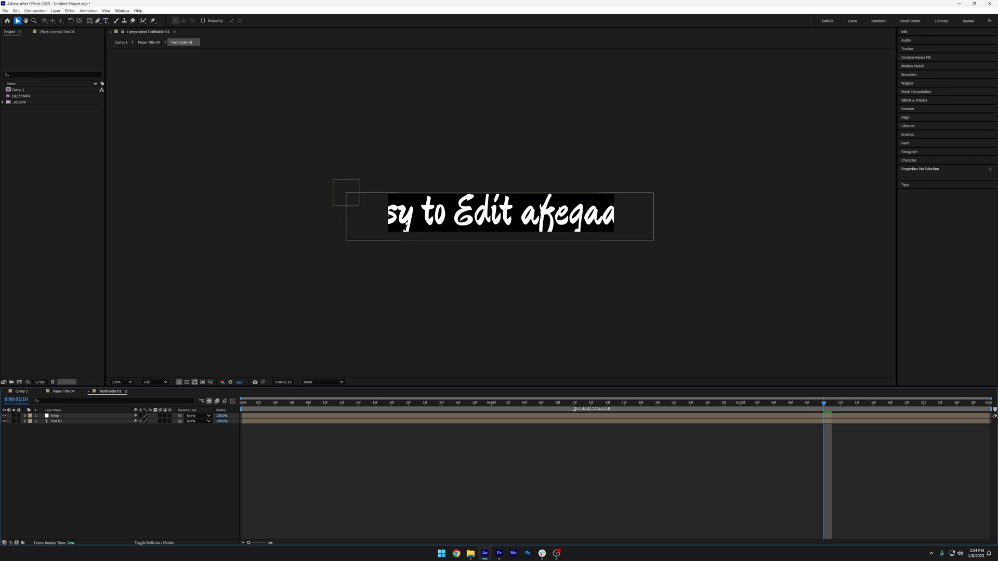
key(Return)
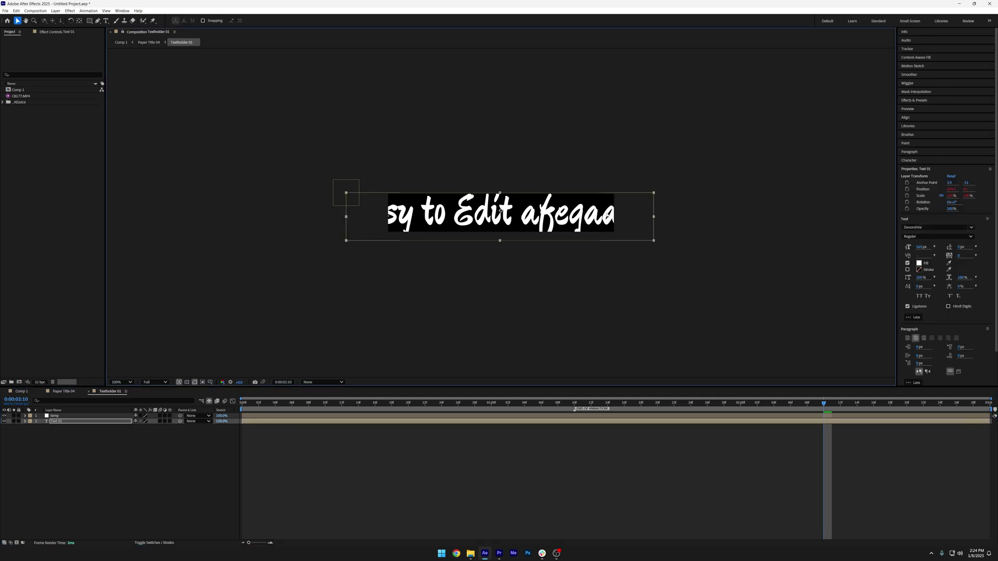
key(Return)
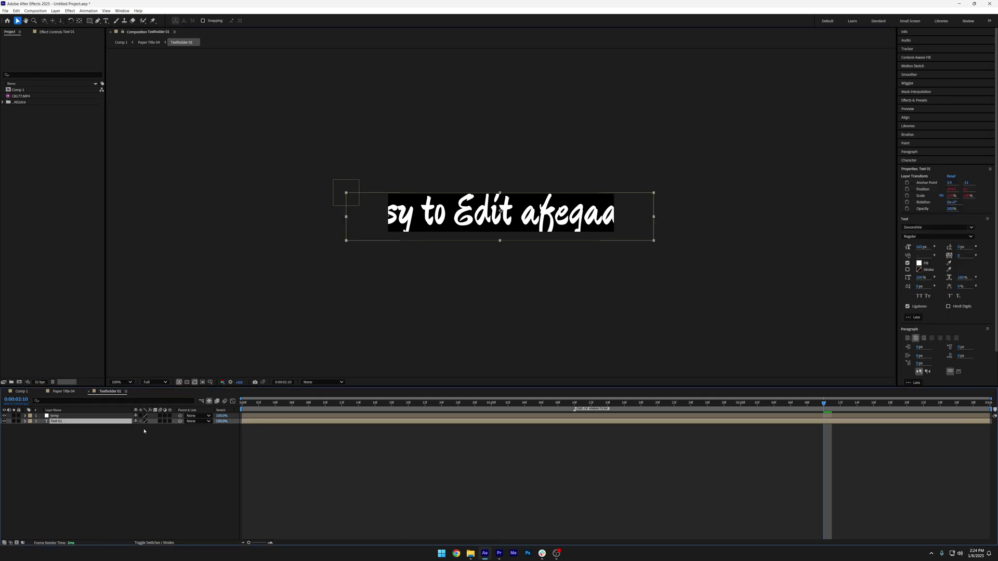
Step: Show layer scale, paste Element 04 layers into Paper Title 04, then delete them
click(68, 416)
key(s)
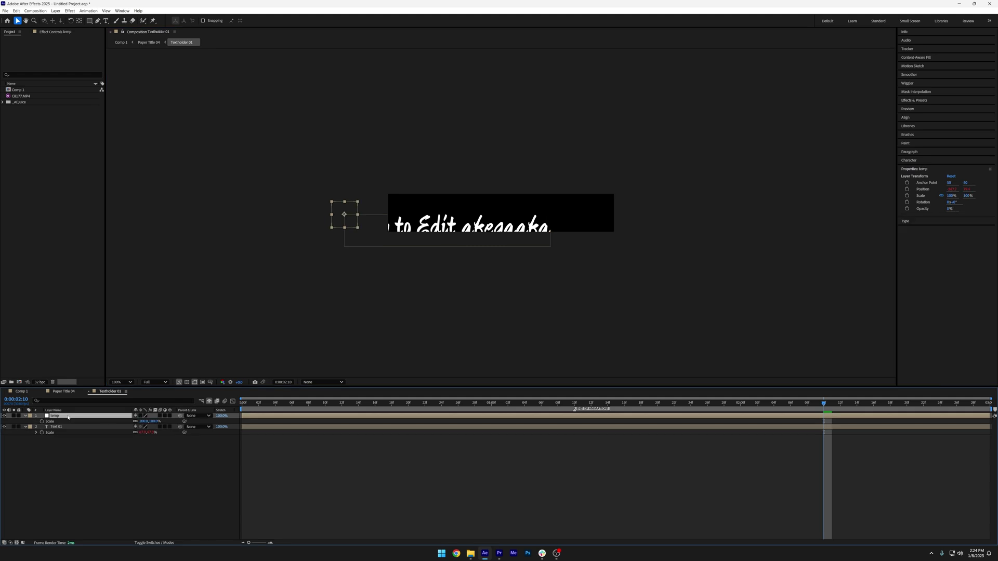
click(149, 42)
key(ctrl+v)
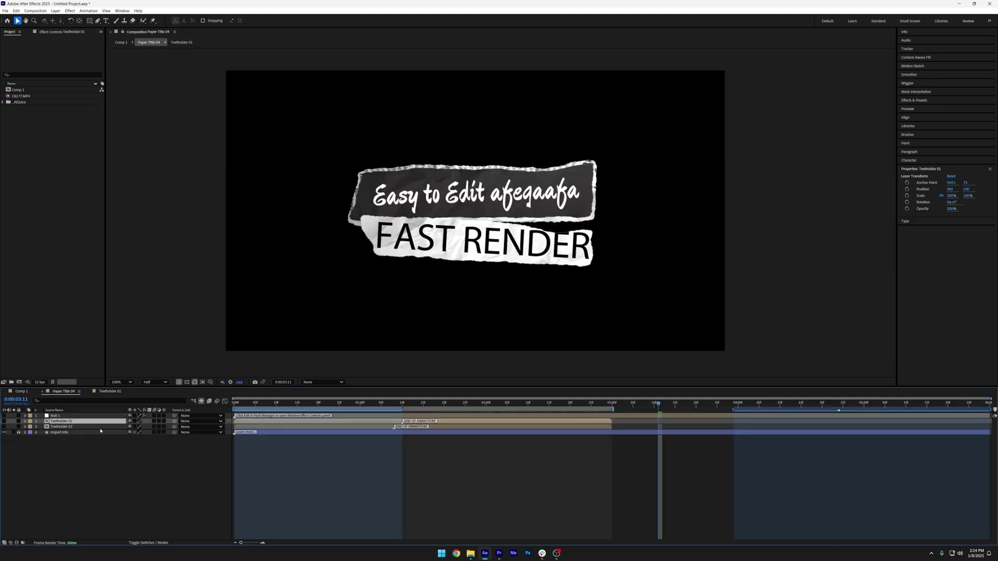
click(4, 433)
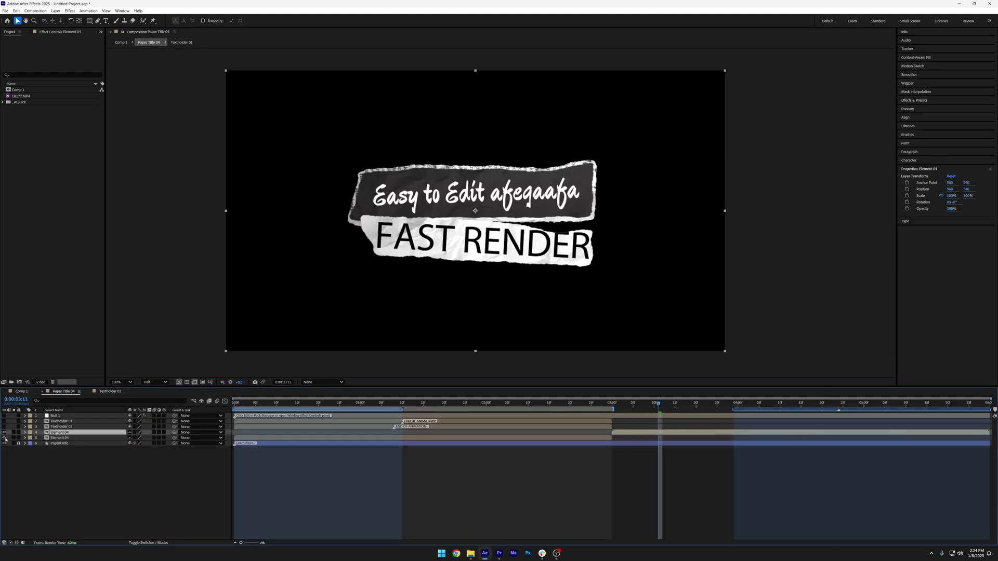
key(Delete)
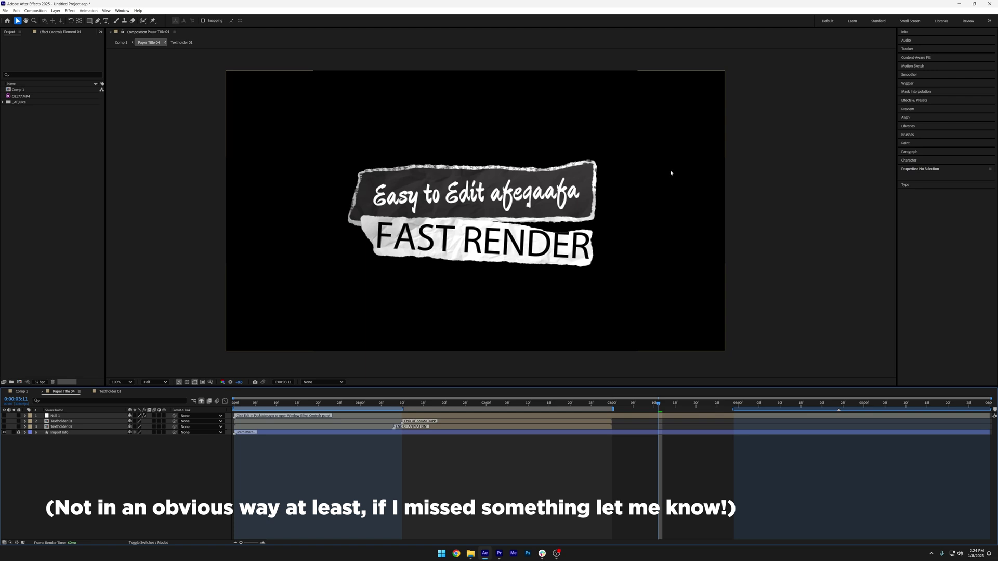
click(38, 132)
key(Up)
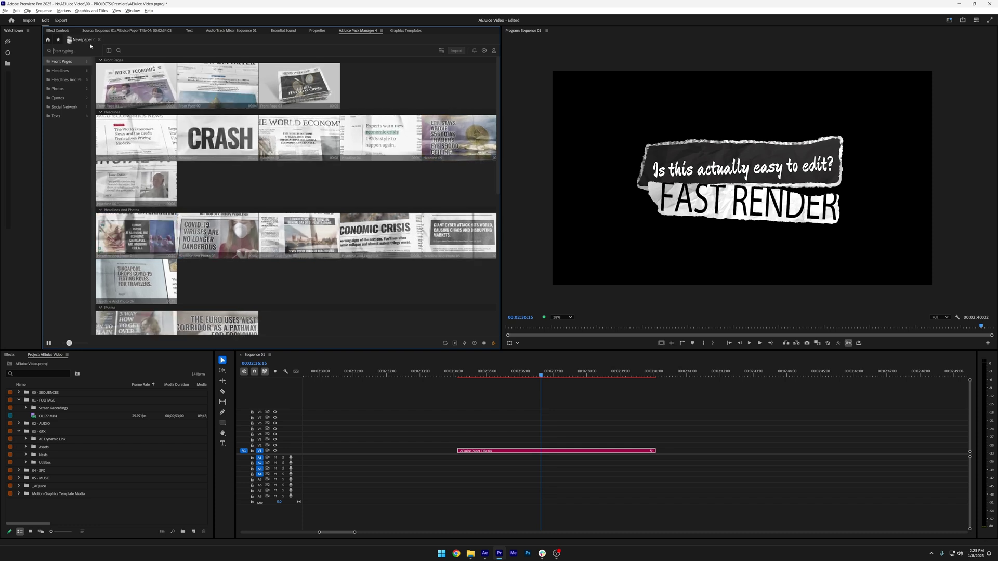
Step: Return to the pack library, drag the Paper Title clip later on V1, and download Burstype
click(49, 40)
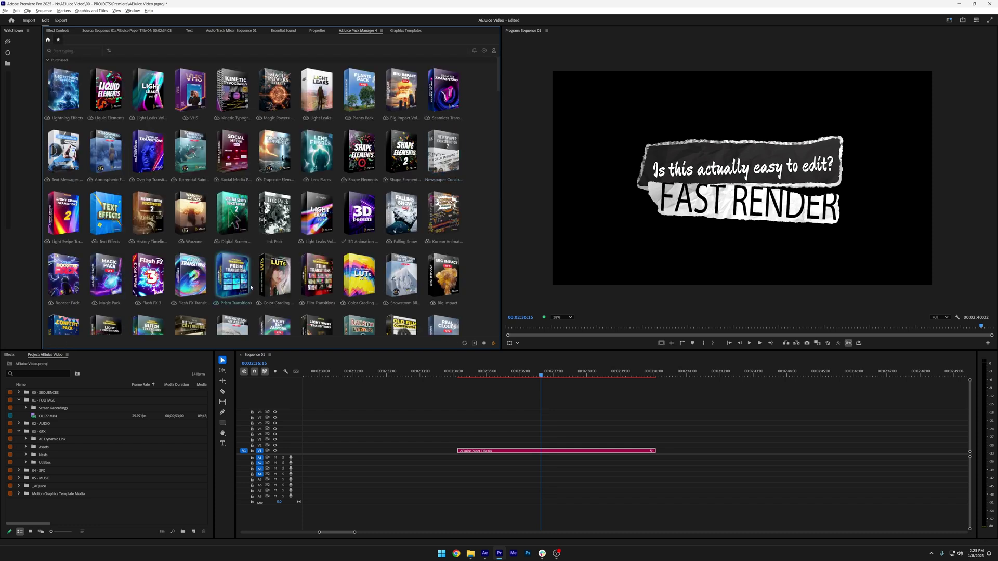
scroll(251, 286, down, 3)
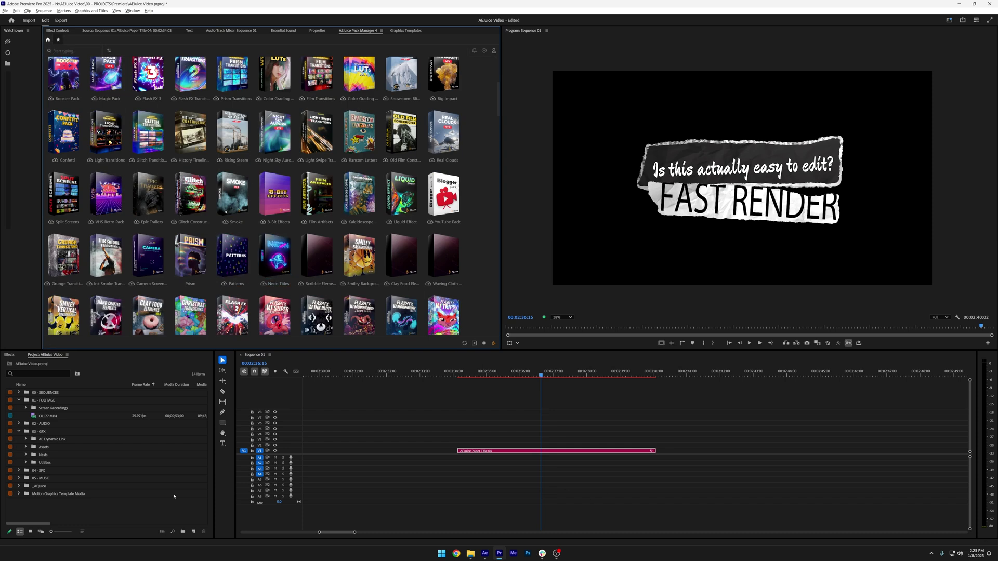
scroll(240, 278, down, 3)
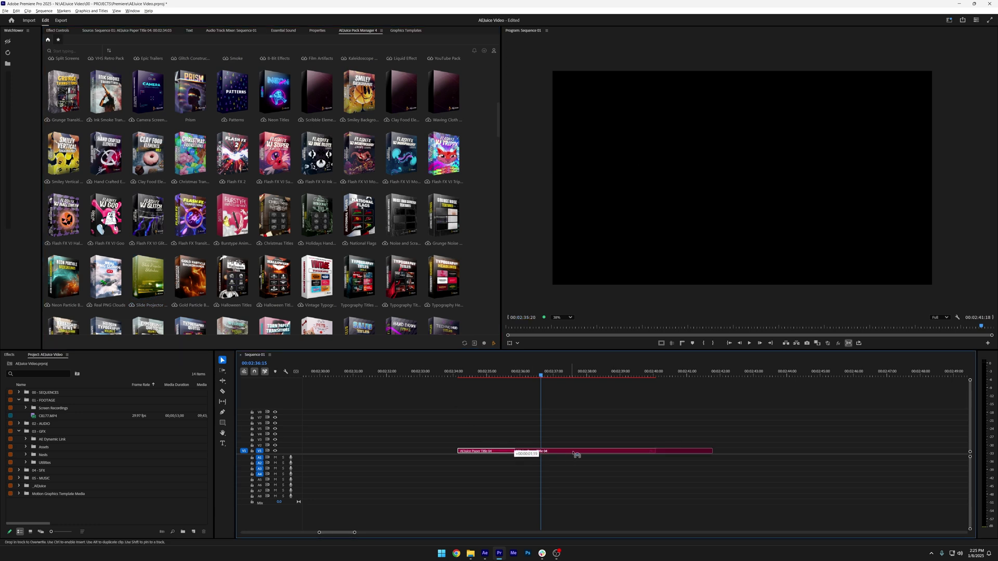
drag(519, 456, 703, 453)
drag(690, 373, 696, 374)
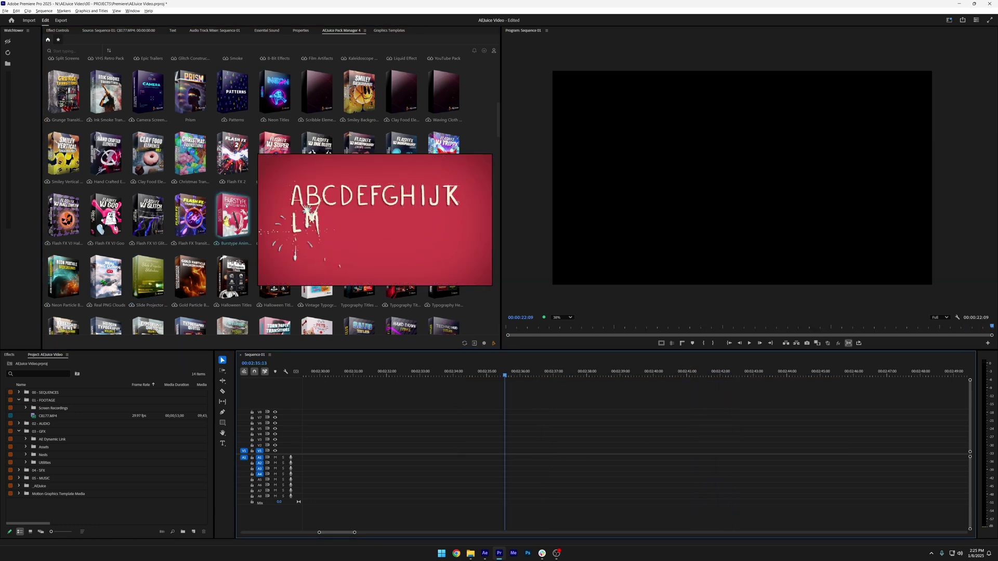
click(232, 214)
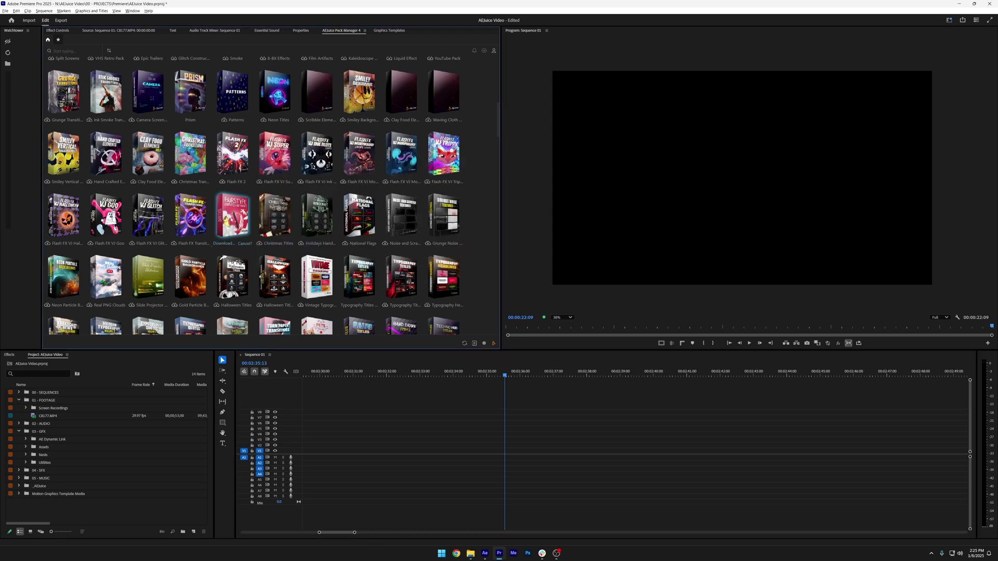
Step: Open the Burstype pack, import the Letter Q animation onto V1, and preview it
click(223, 229)
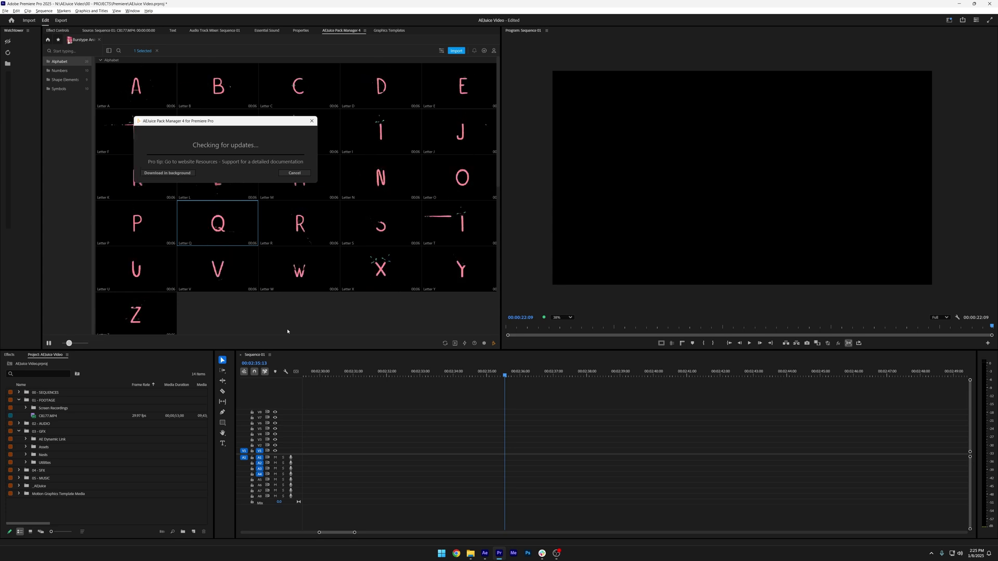
click(582, 330)
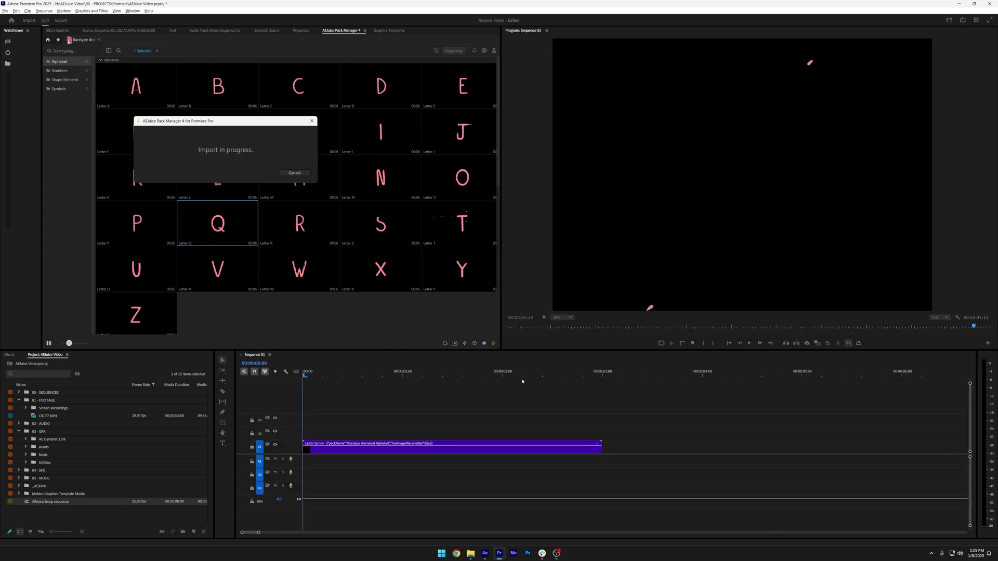
key(j)
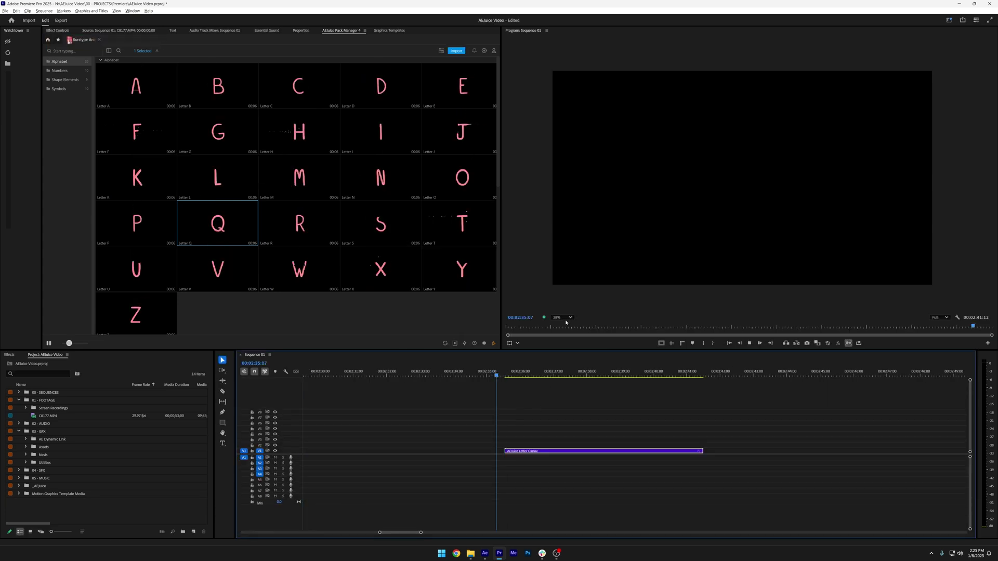
key(space)
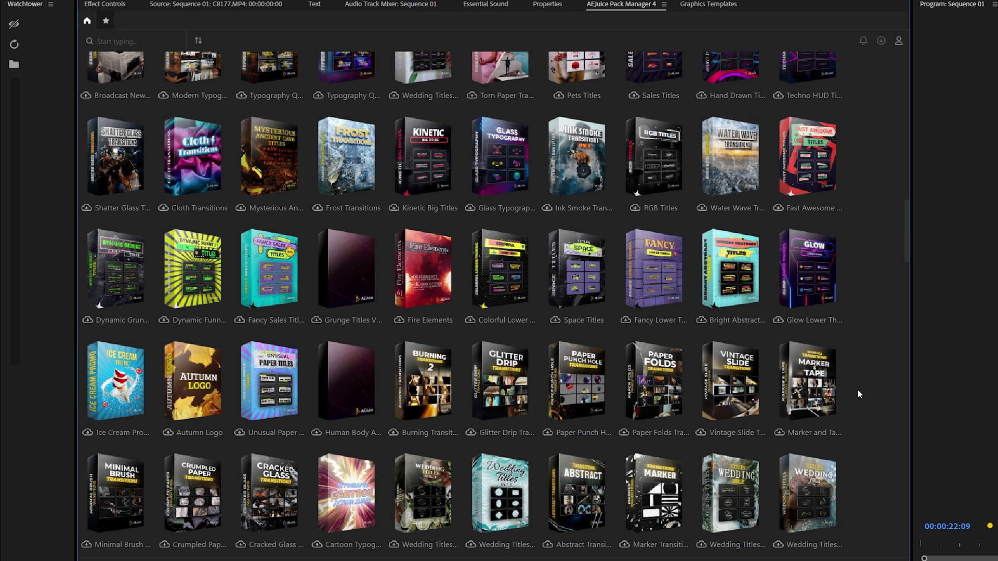
scroll(503, 355, down, 5)
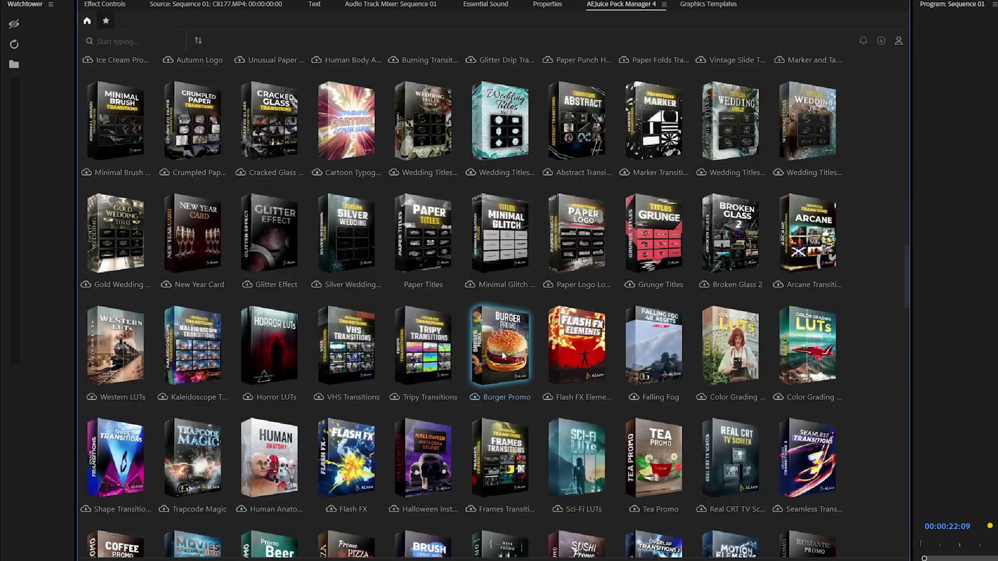
mouse_move(501, 347)
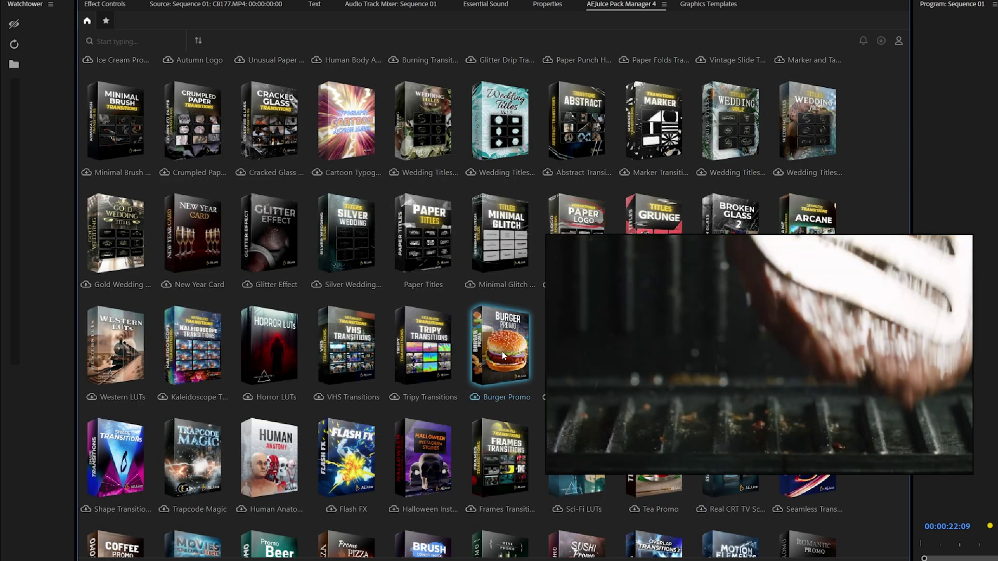
Step: Download and browse the Burger Promo pack's scenes, then return to the library home
click(503, 356)
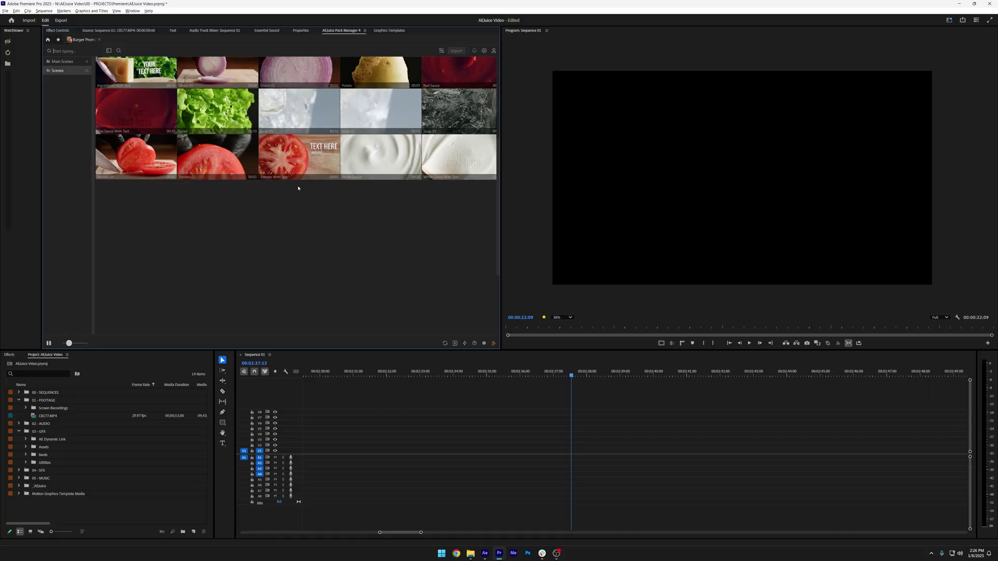
scroll(297, 187, up, 3)
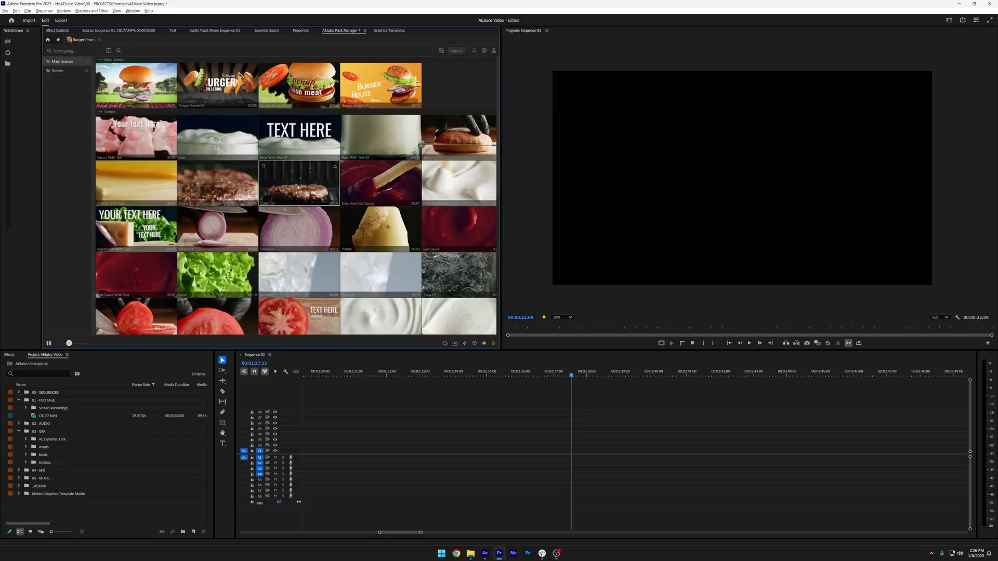
click(48, 39)
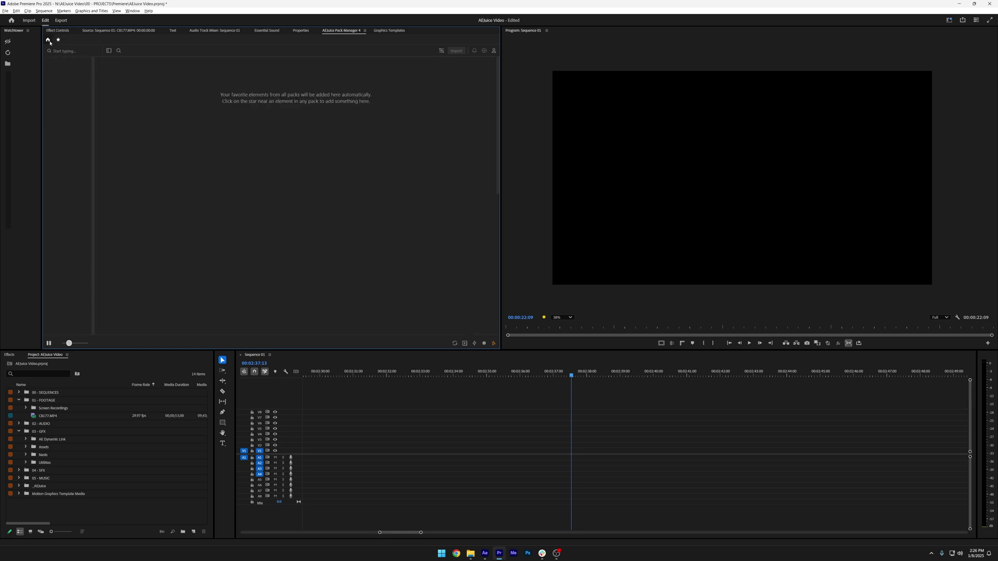
click(253, 331)
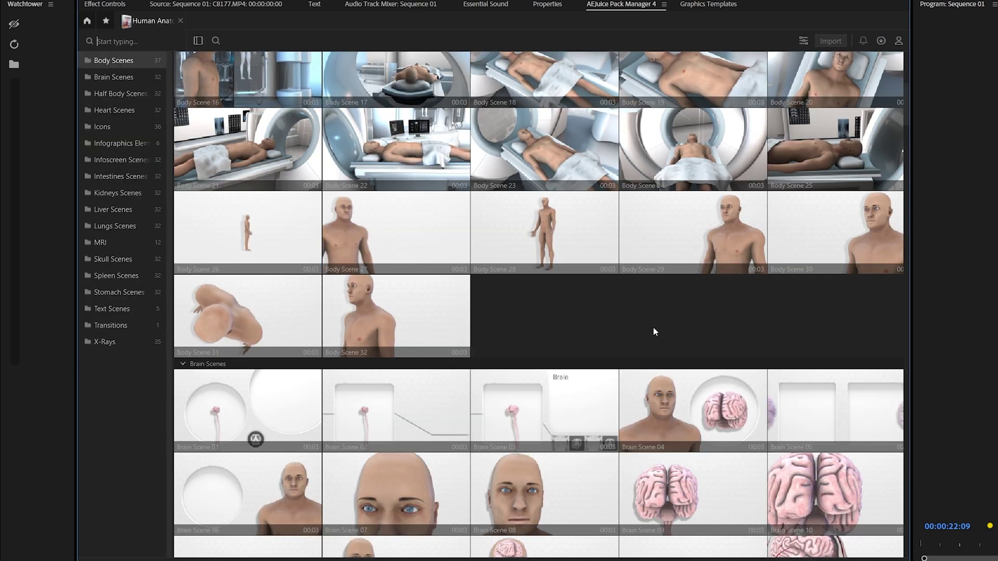
scroll(653, 328, down, 2)
scroll(654, 327, down, 2)
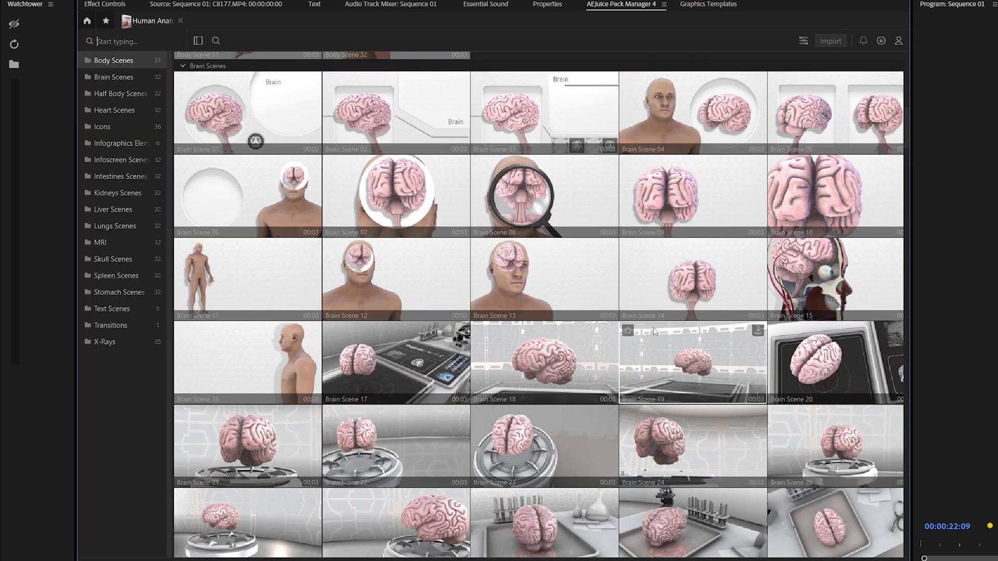
scroll(654, 328, down, 3)
scroll(653, 328, down, 3)
scroll(357, 210, down, 3)
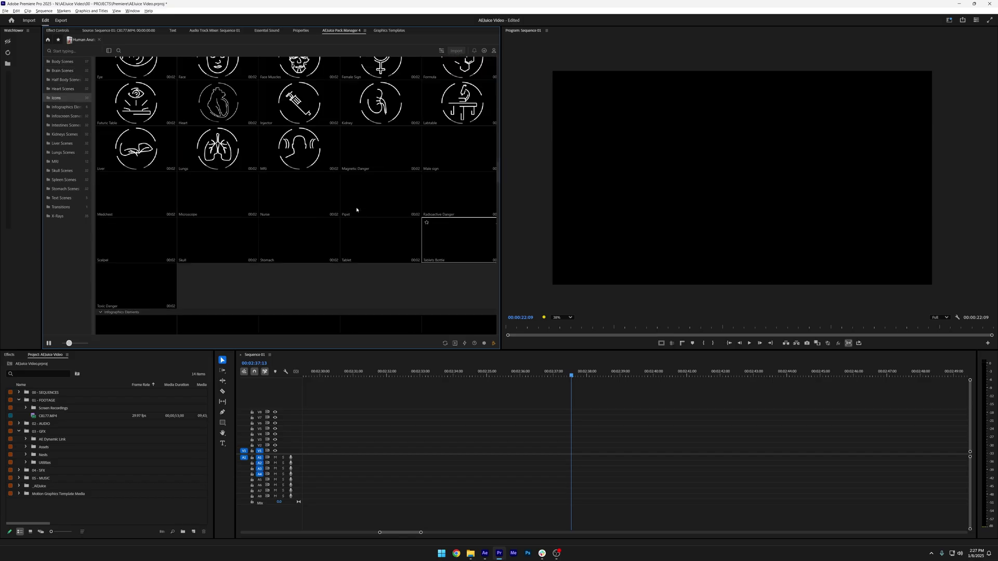
Step: Go back from the Human Anatomy pack to the full AEJuice pack library
click(47, 39)
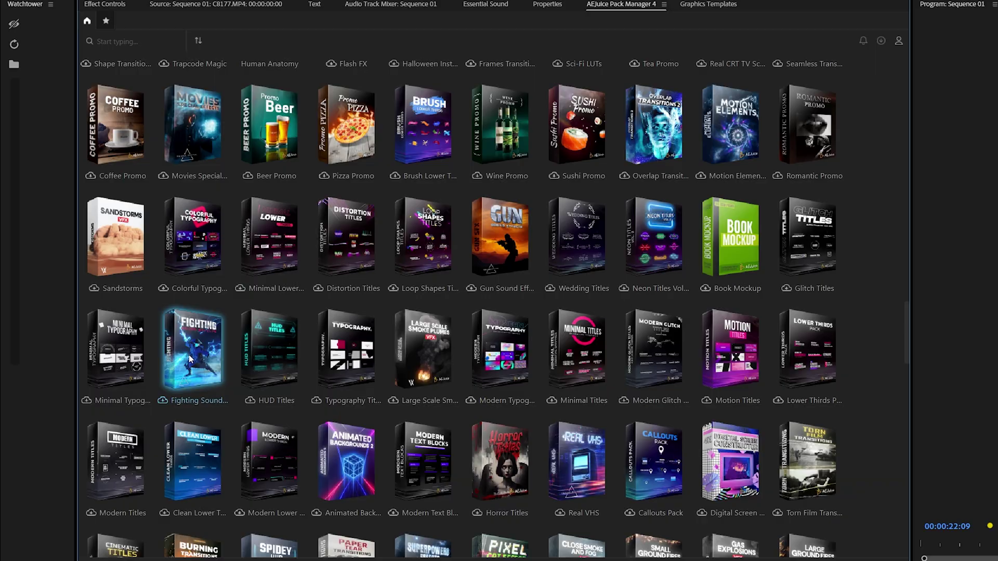
scroll(190, 359, down, 3)
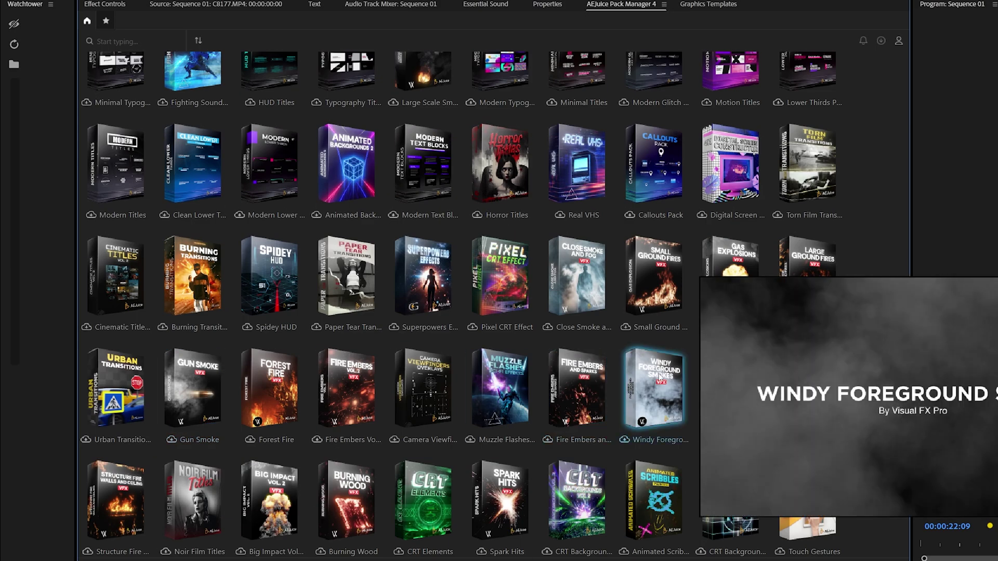
mouse_move(422, 388)
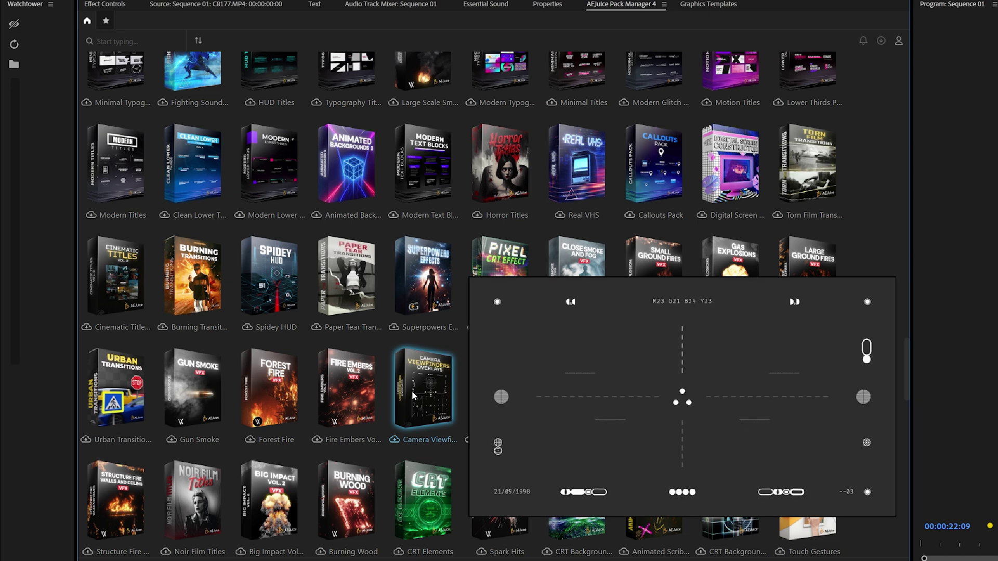
Step: Open the Urban Transitions pack to browse its cars, poles, traffic signs and walls clips
click(115, 405)
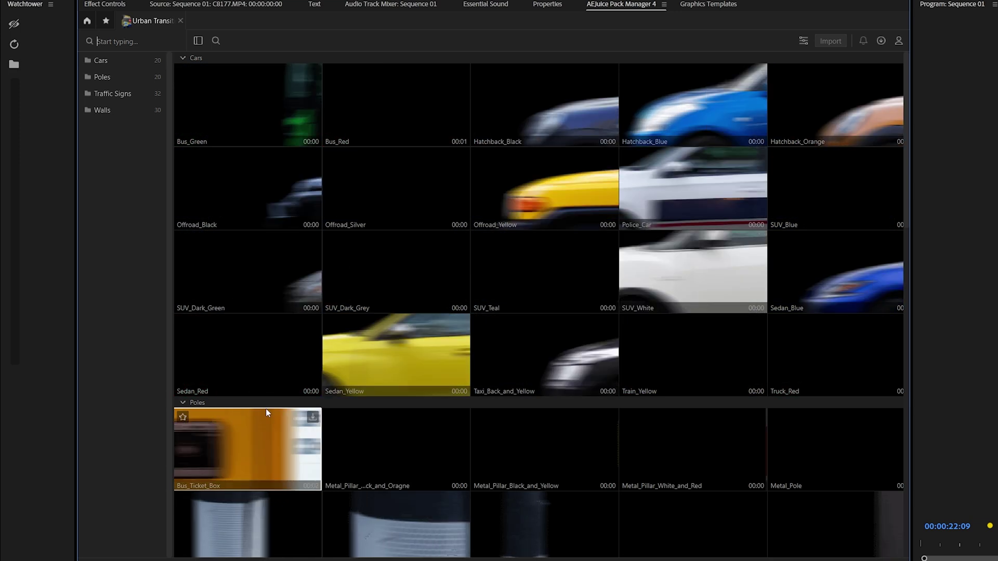
scroll(504, 355, down, 4)
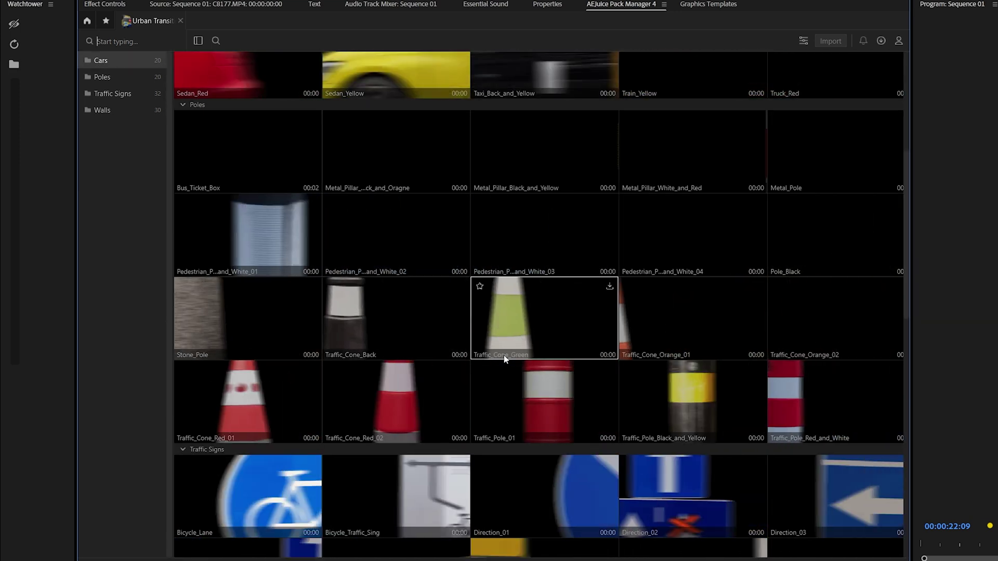
scroll(504, 358, down, 2)
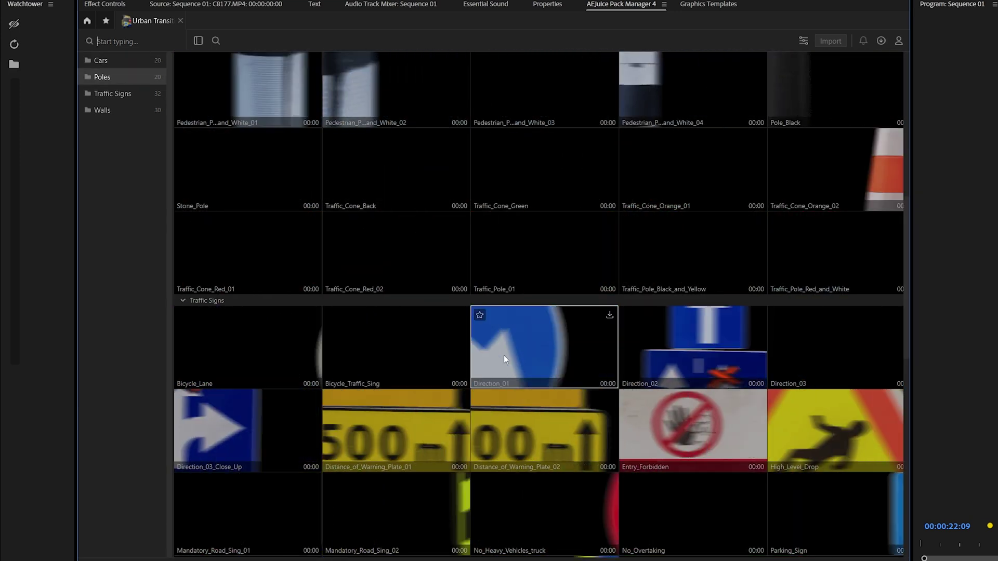
scroll(504, 360, down, 2)
scroll(504, 360, down, 2)
scroll(504, 359, down, 2)
scroll(504, 359, down, 2)
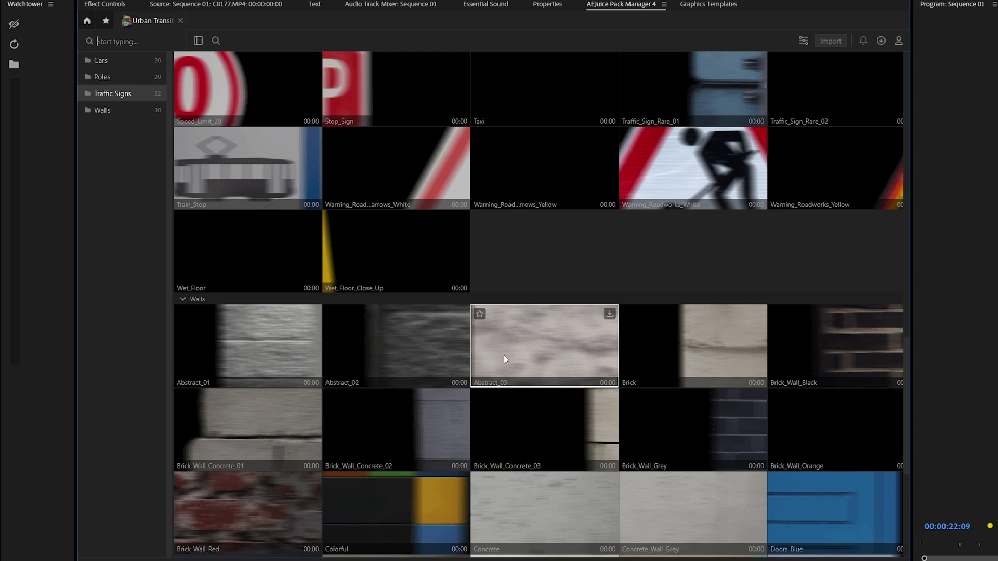
scroll(504, 355, down, 3)
scroll(504, 355, down, 3)
scroll(499, 363, down, 3)
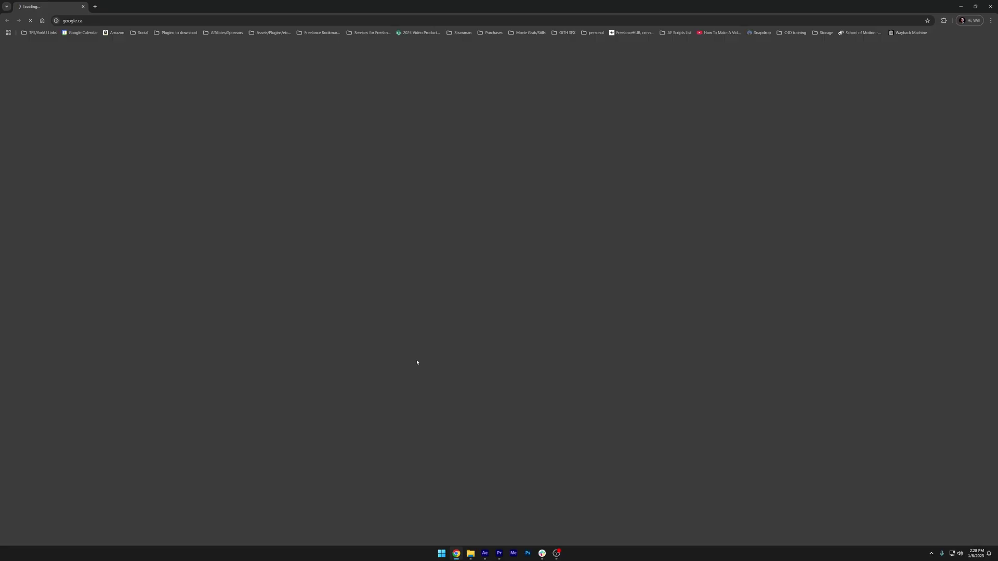
text(video)
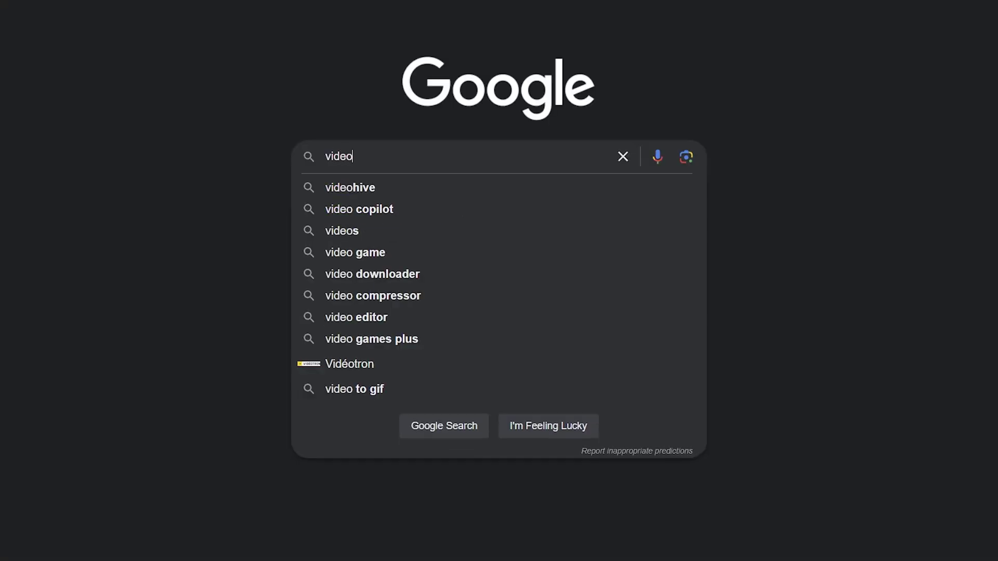
text( copilot slime)
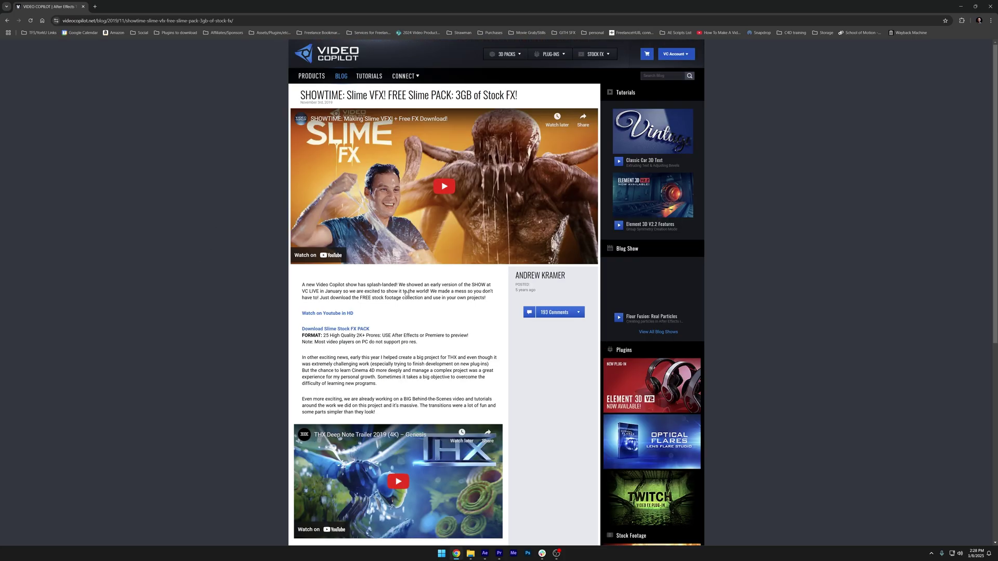
Step: Search Google for 'video copilot slime' and open the Slime Stock Assets result
key(ctrl+t)
text(film)
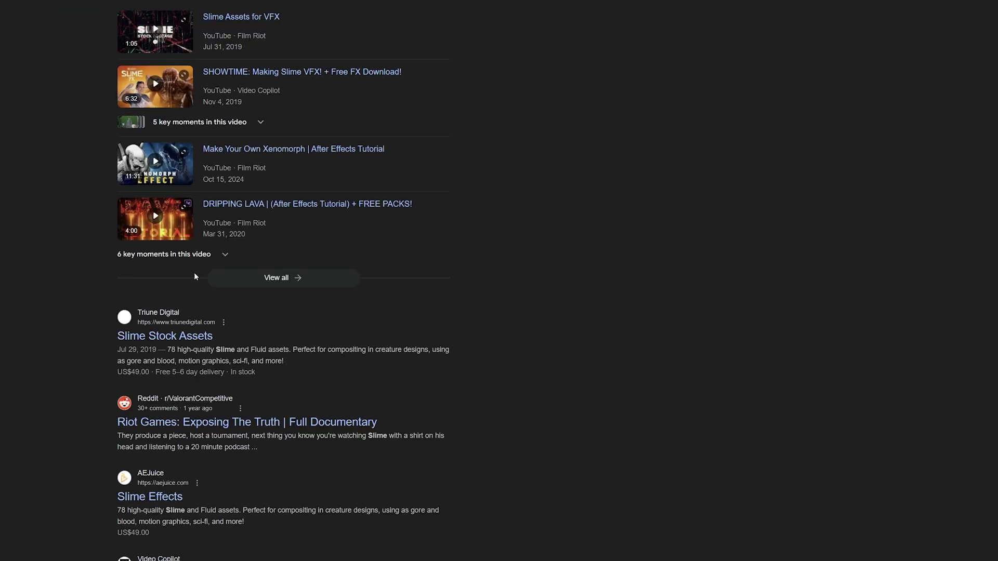
click(165, 340)
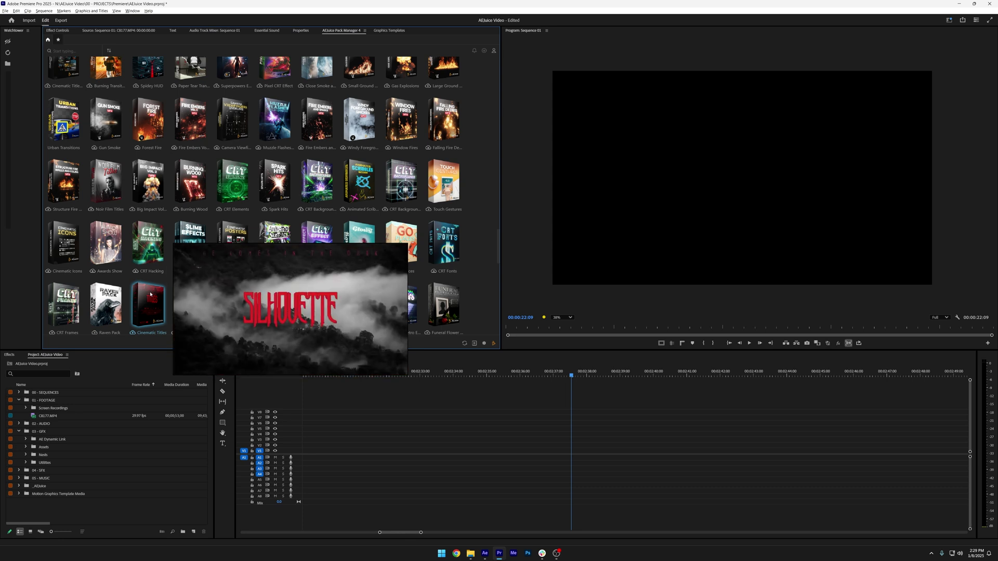
mouse_move(148, 303)
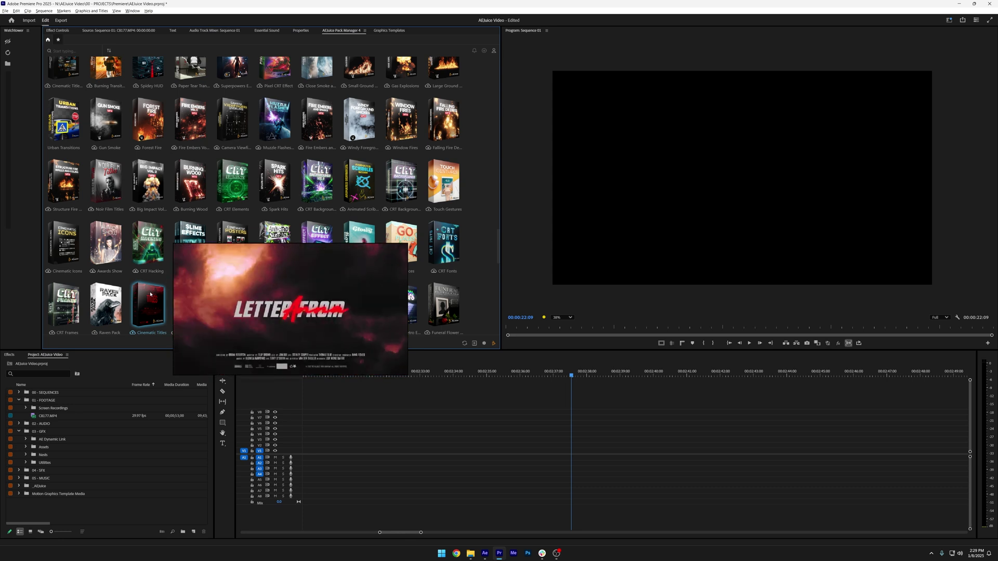
Step: Import the SILHOUETTE title from Cinematic Titles into the sequence and preview it
click(151, 294)
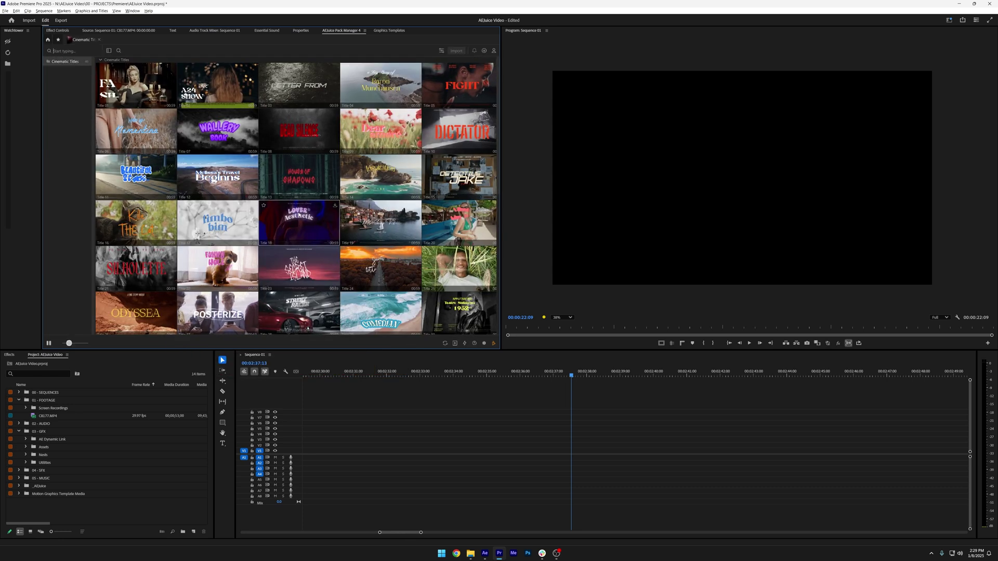
double_click(144, 275)
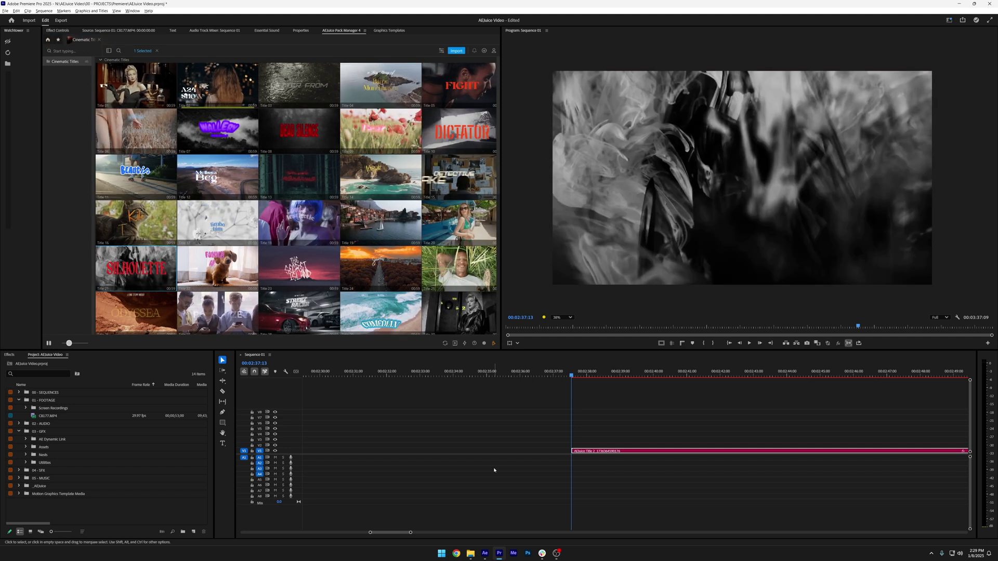
scroll(558, 455, down, 2)
drag(396, 374, 417, 375)
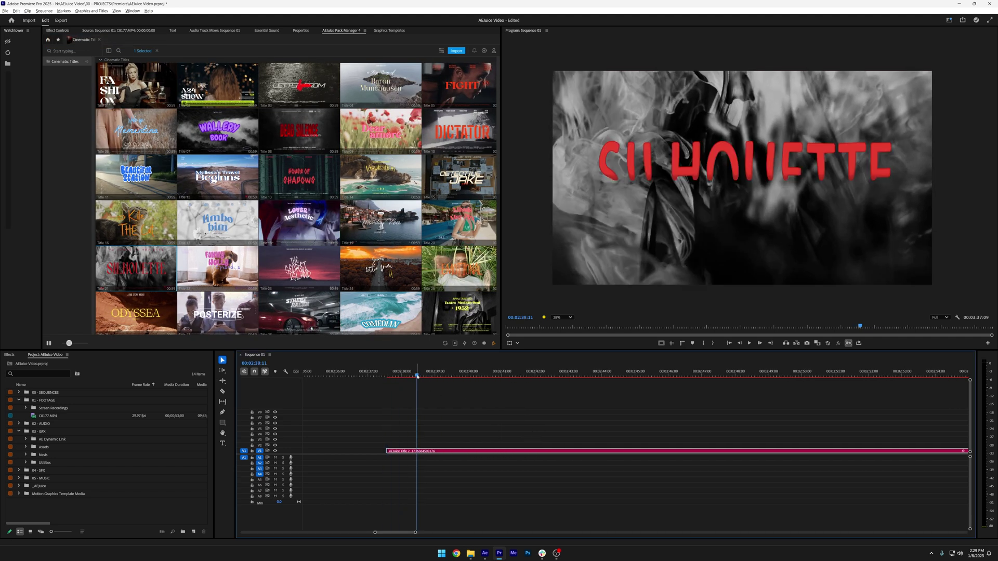
key(space)
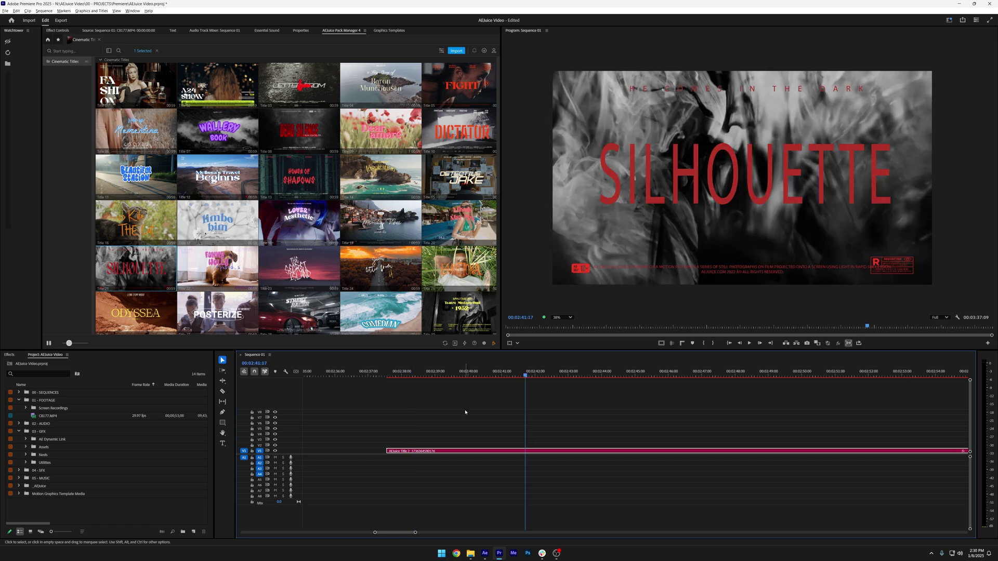
Step: Change the title text to DANO MEDIA, play it back, then delete the clip
click(423, 452)
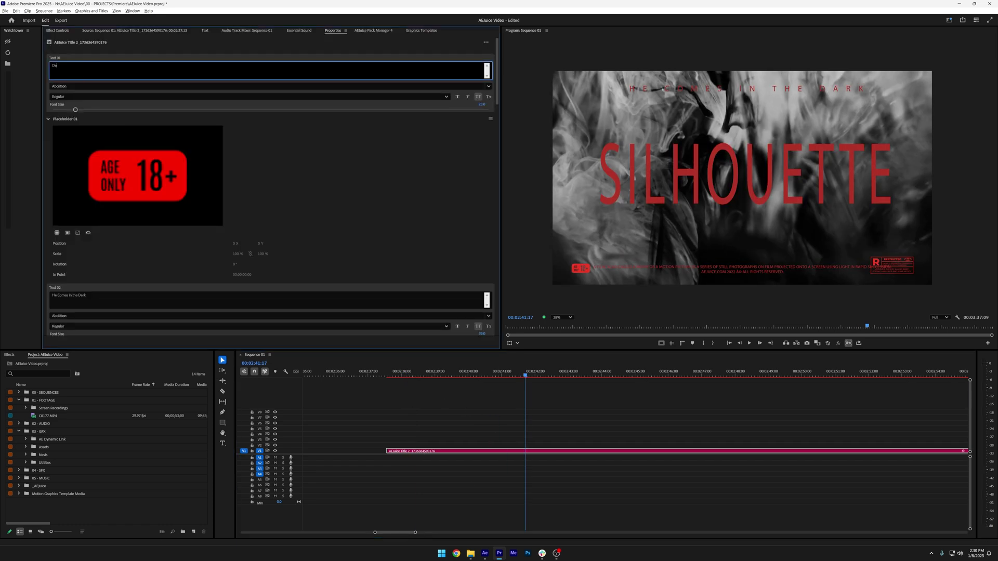
click(411, 408)
drag(526, 375, 414, 374)
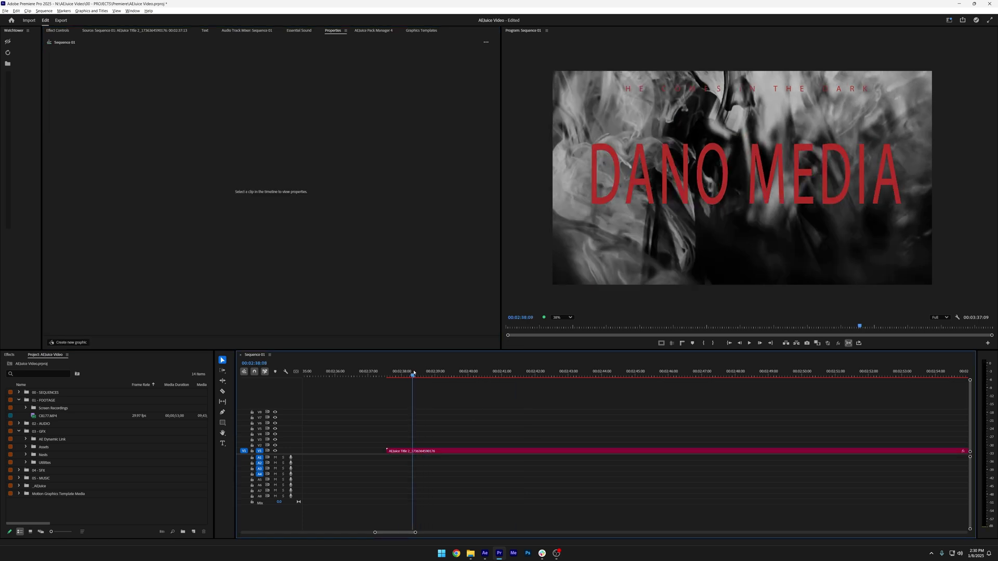
key(space)
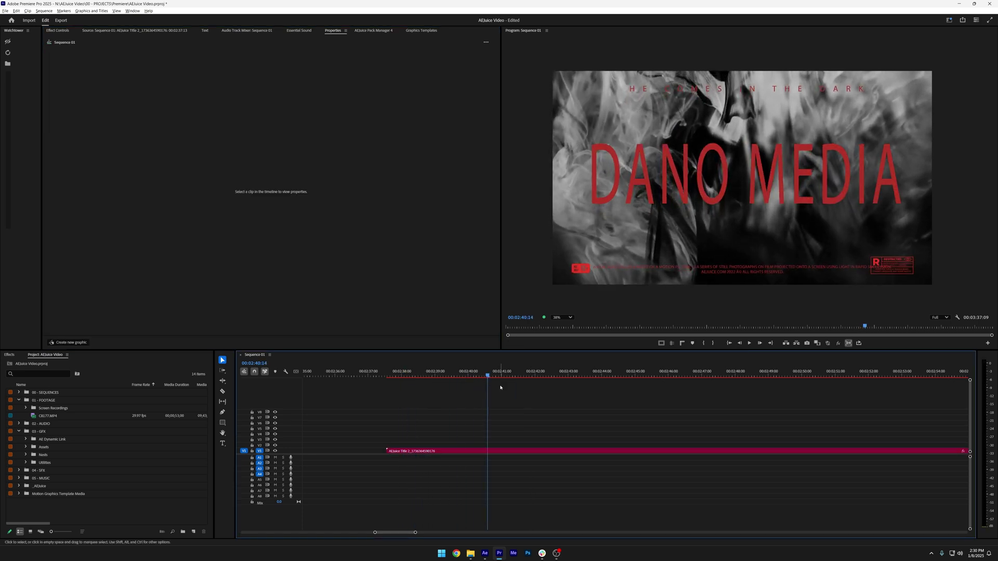
click(423, 451)
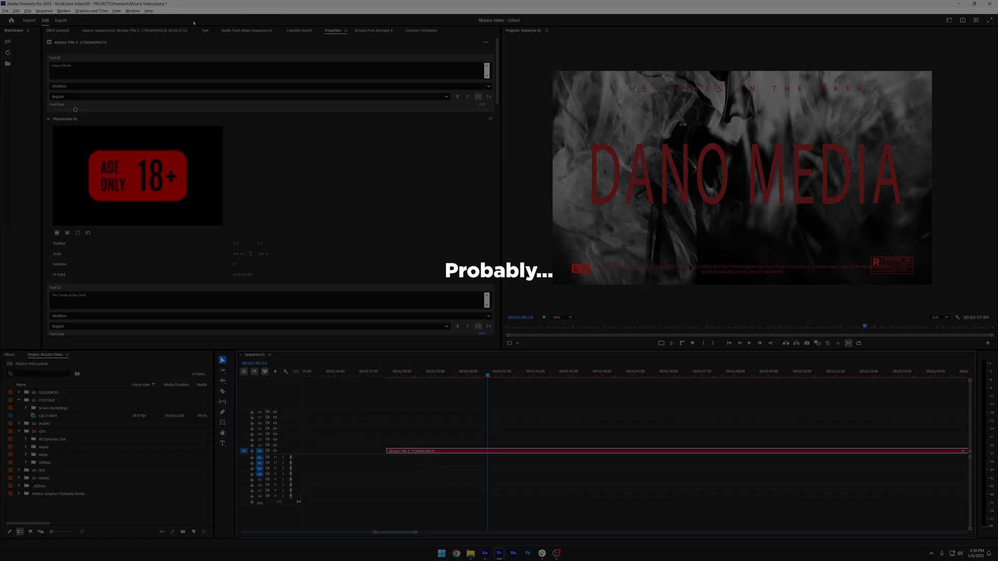
key(Delete)
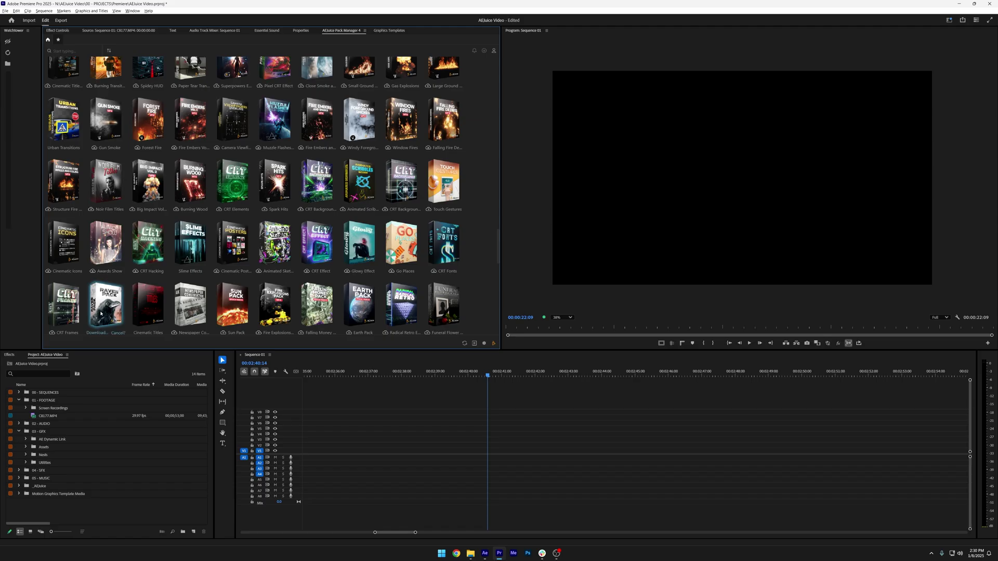
click(128, 304)
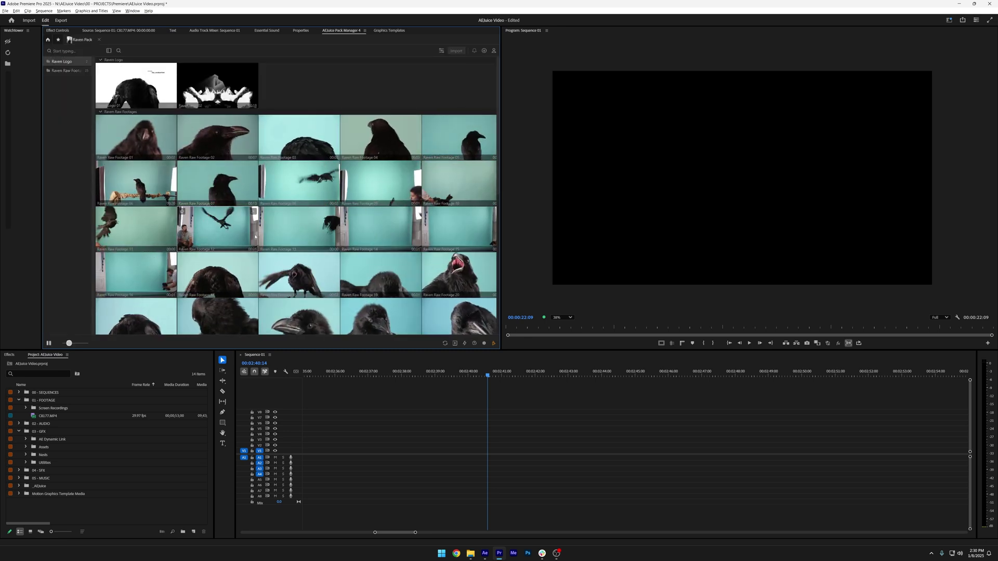
mouse_move(299, 183)
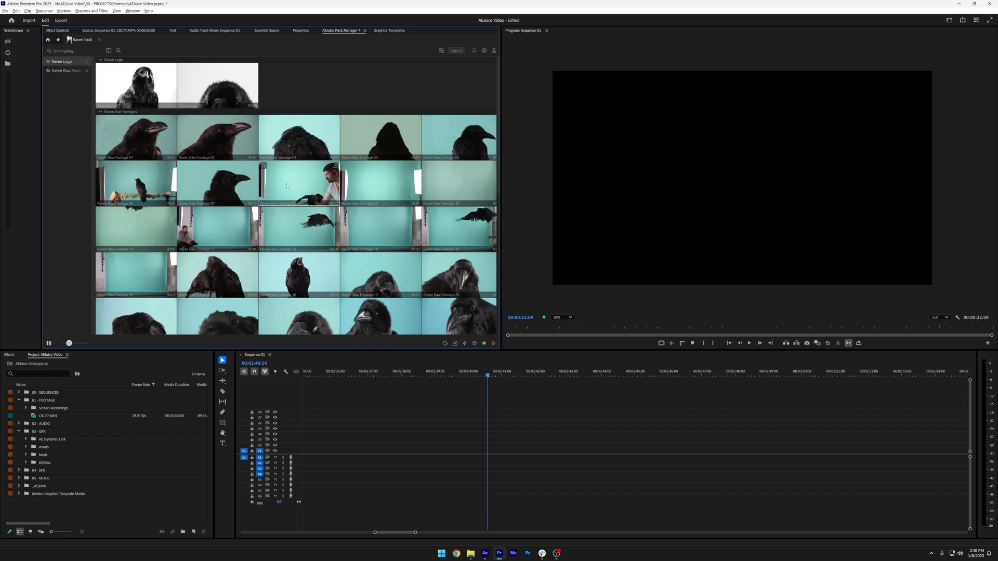
scroll(287, 185, down, 5)
scroll(344, 198, up, 5)
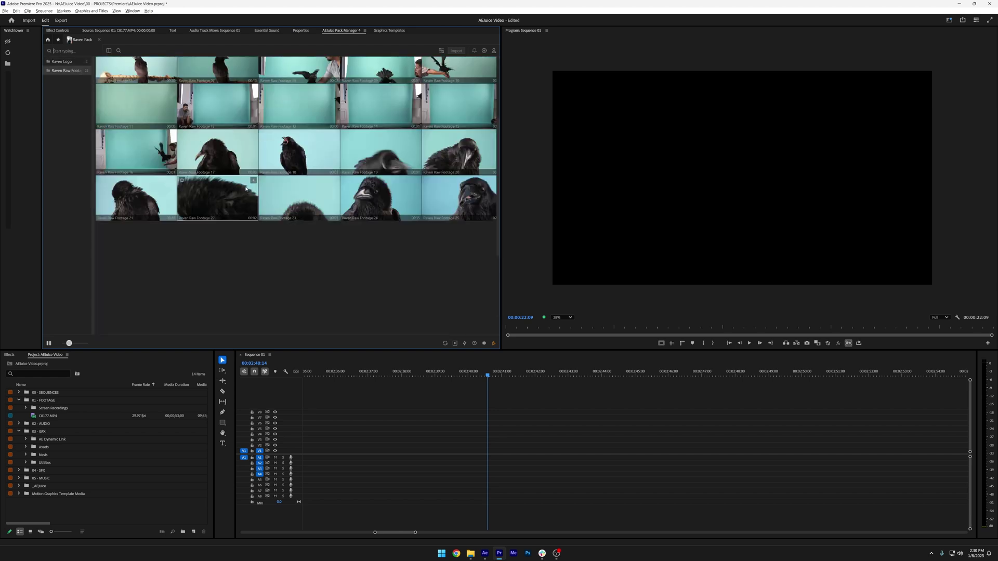
scroll(247, 183, up, 2)
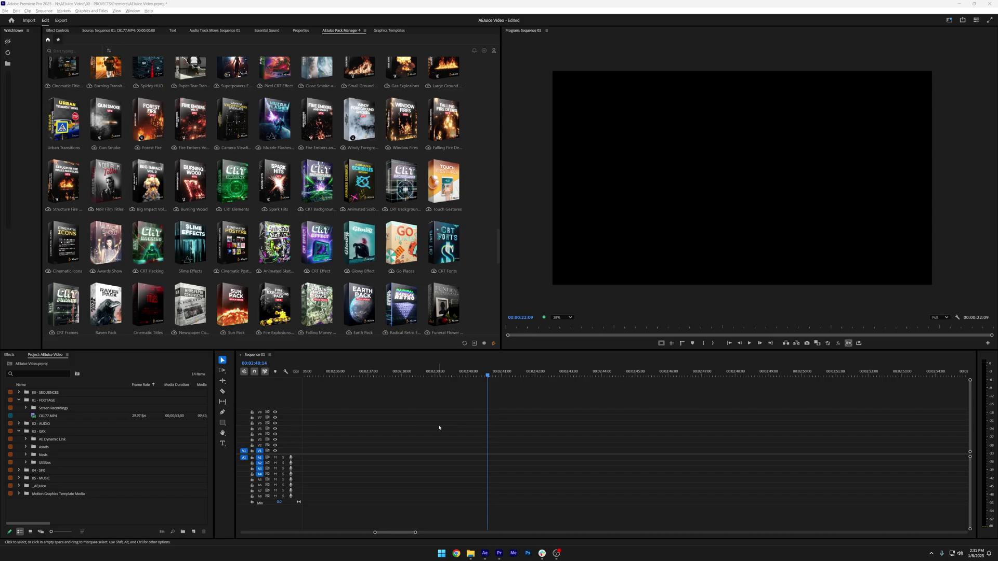
scroll(467, 287, down, 2)
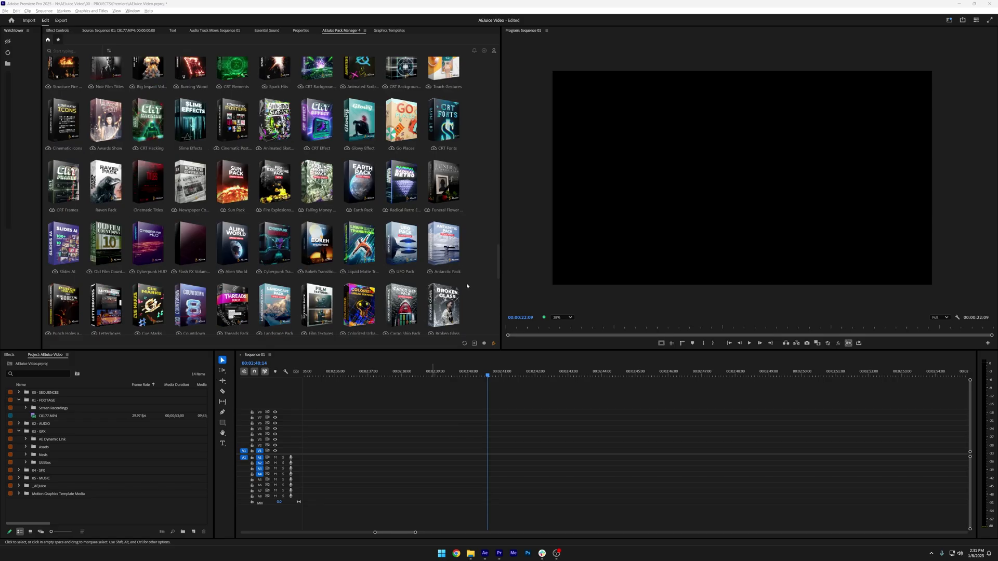
scroll(467, 286, down, 1)
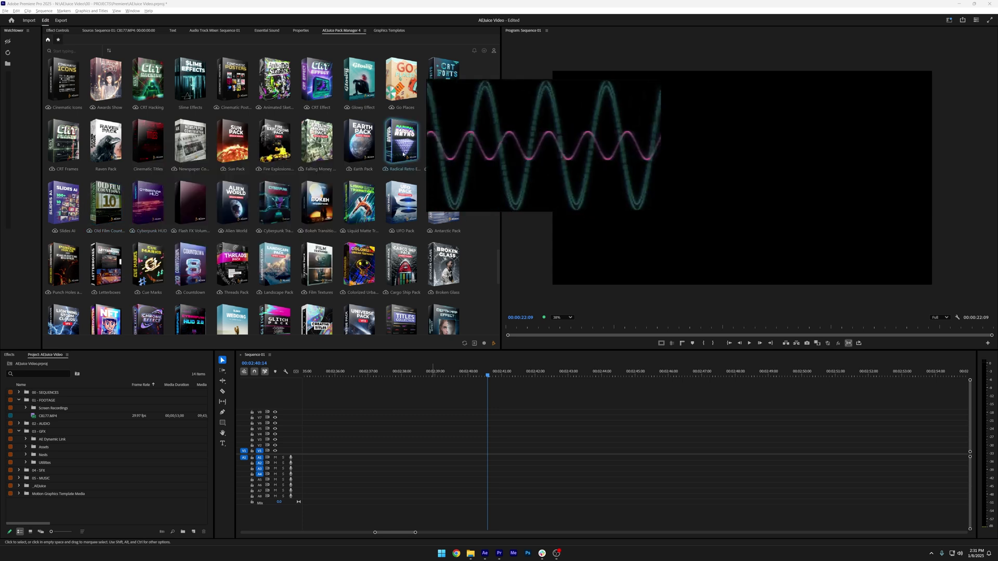
Step: Open the Radical Retro pack in the AEJuice Pack Manager to view its clip categories
click(402, 154)
scroll(301, 289, down, 3)
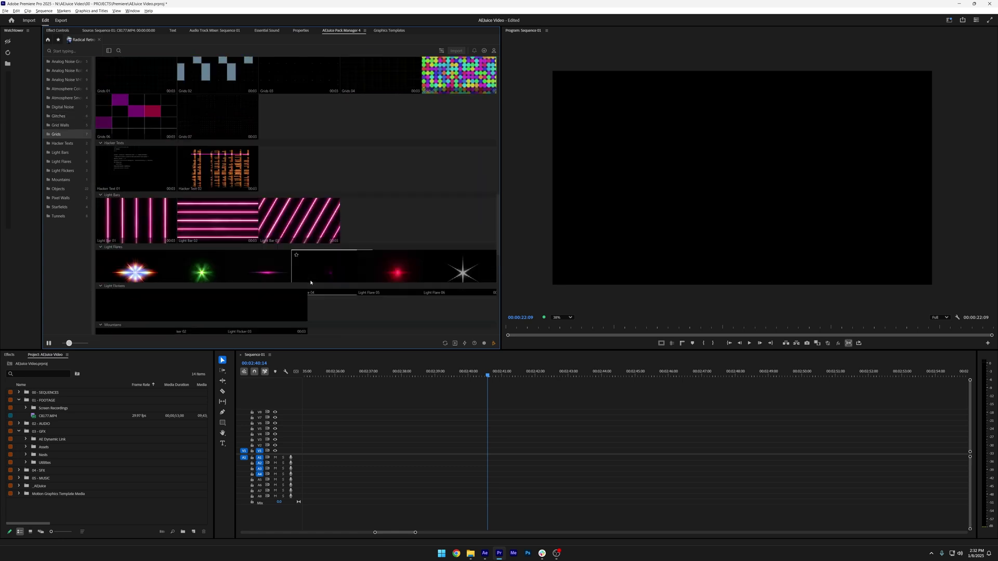
scroll(252, 227, down, 3)
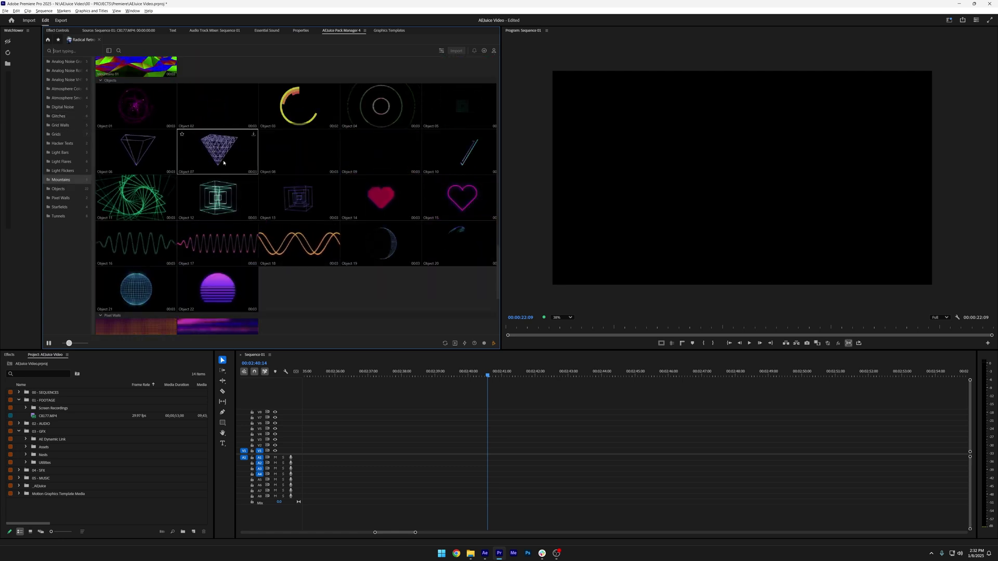
scroll(226, 179, down, 2)
scroll(233, 218, down, 2)
scroll(238, 253, down, 2)
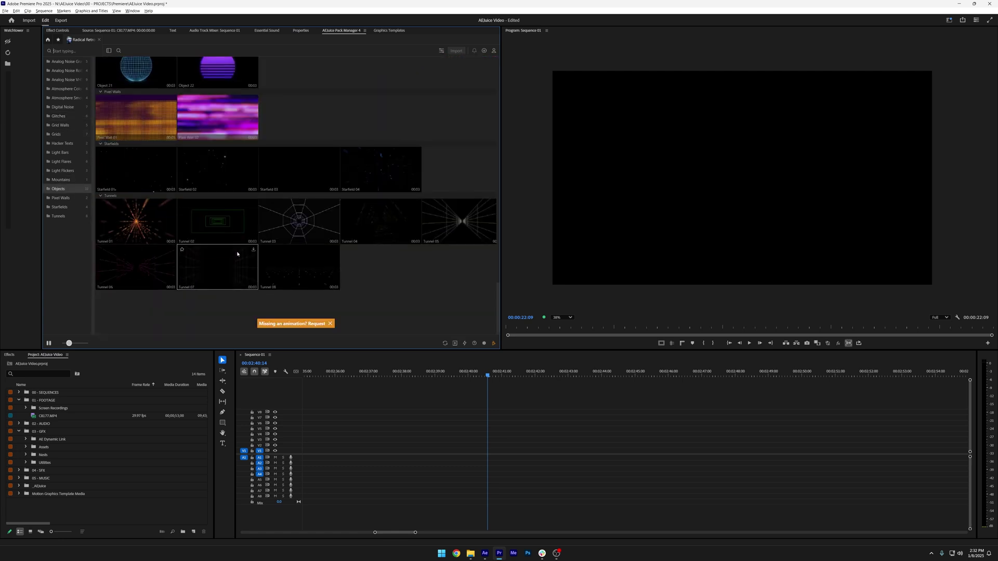